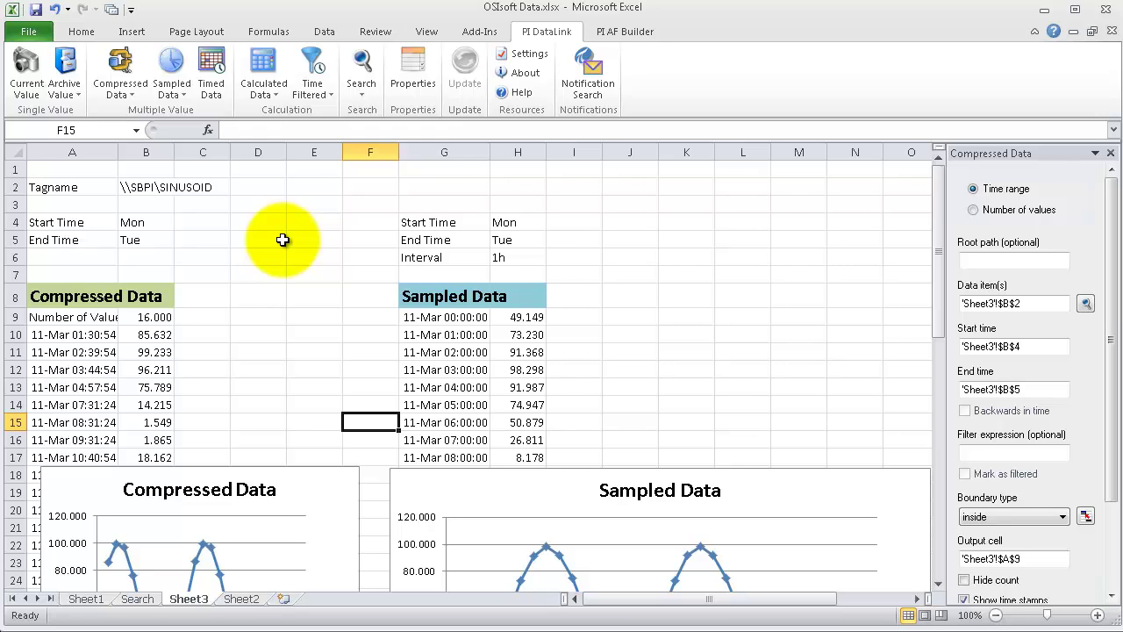
Review the existing sheet, including the tag path stored in B2
drag(61, 24, 268, 139)
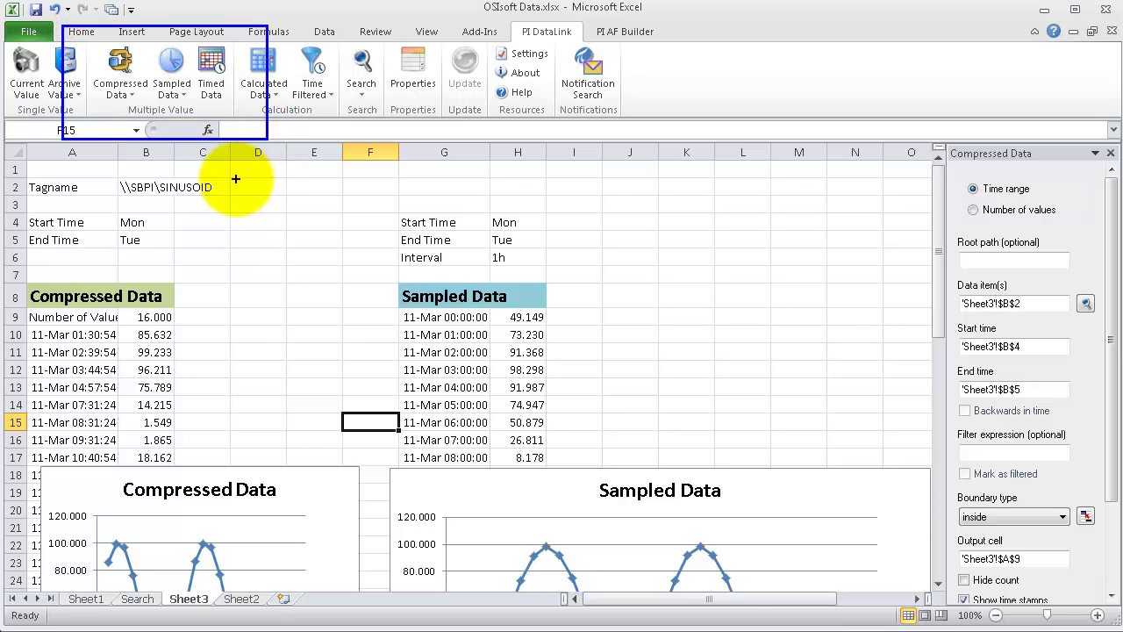
drag(114, 115, 71, 230)
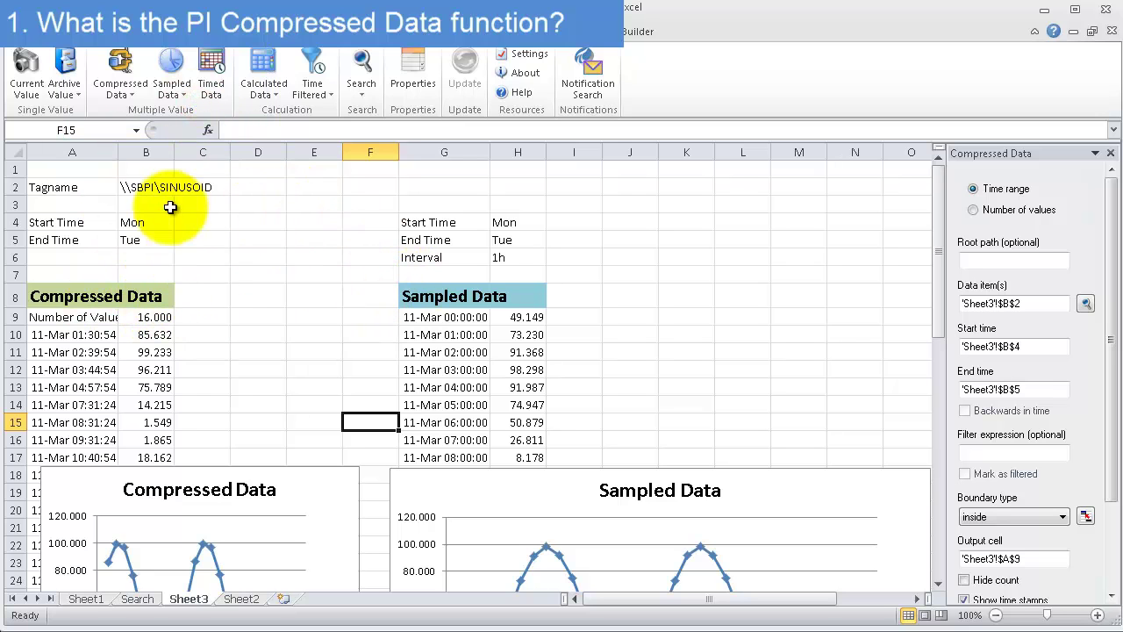
click(151, 187)
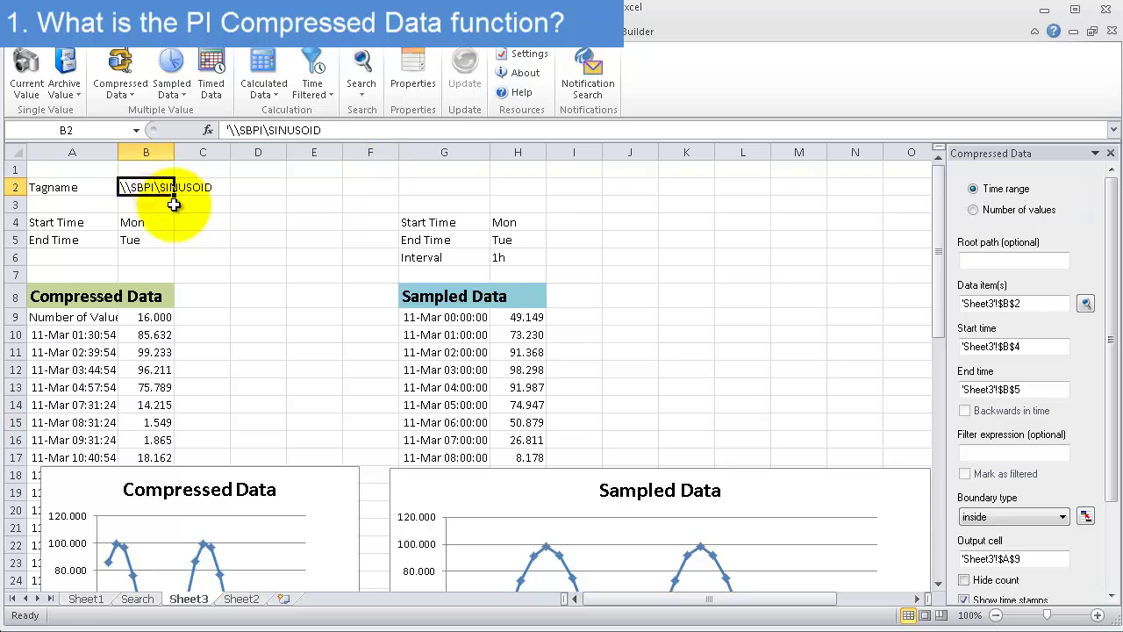
click(172, 204)
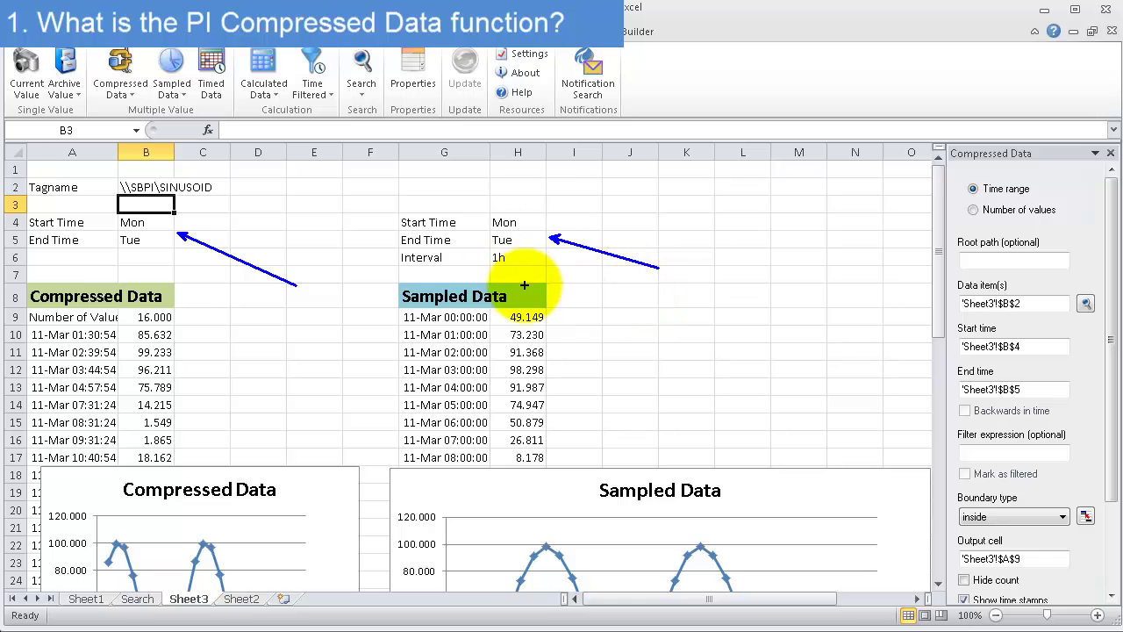
click(208, 257)
scroll(208, 257, down, 1)
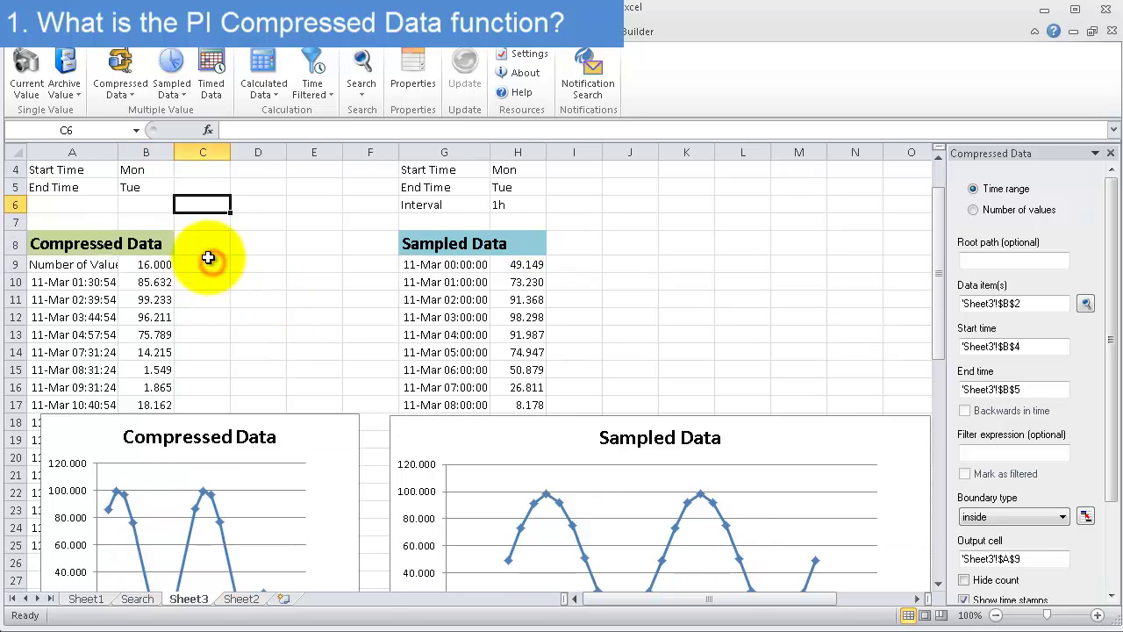
scroll(207, 257, up, 1)
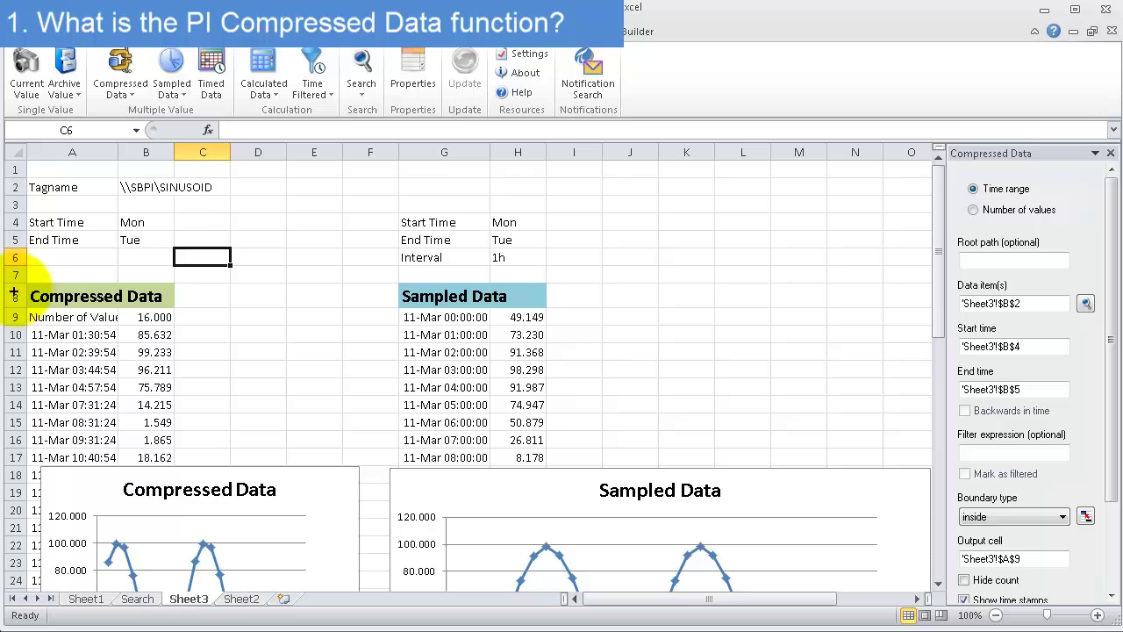
mouse_move(25, 279)
mouse_down()
mouse_move(180, 564)
mouse_move(178, 614)
mouse_up()
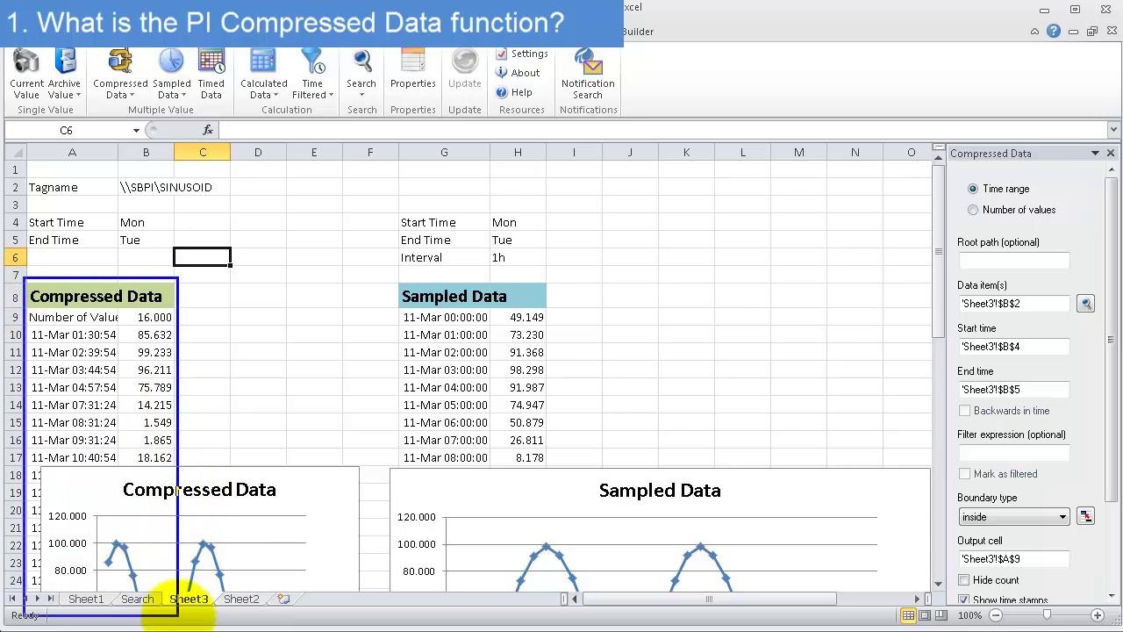
drag(160, 370, 313, 235)
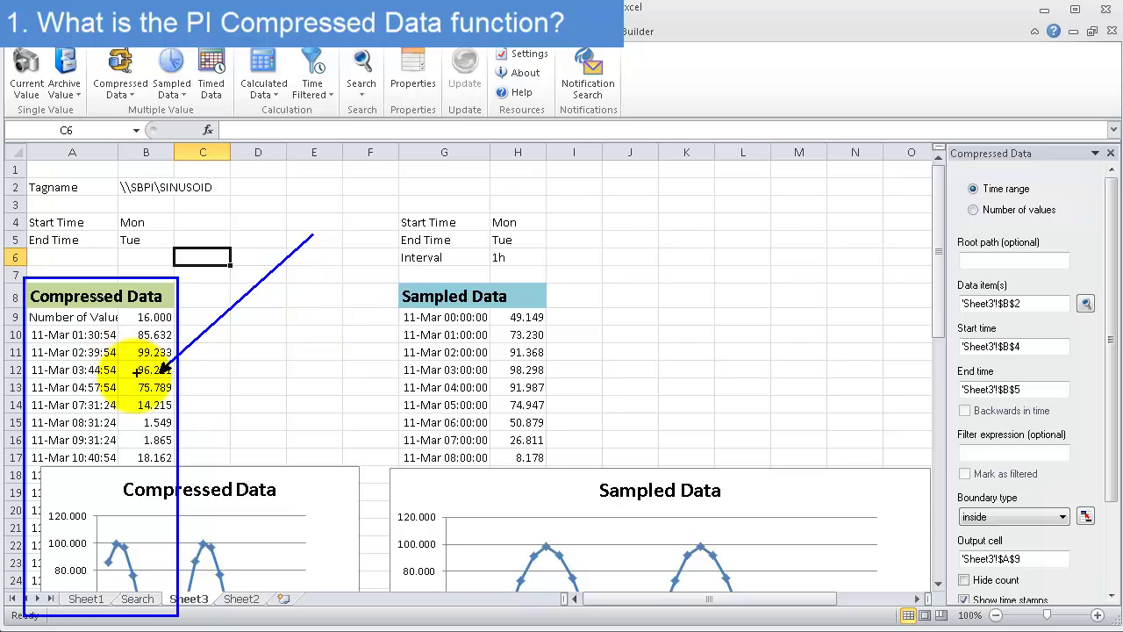
Scroll through the existing query results and check the 1h interval in H6
click(201, 317)
scroll(215, 334, down, 2)
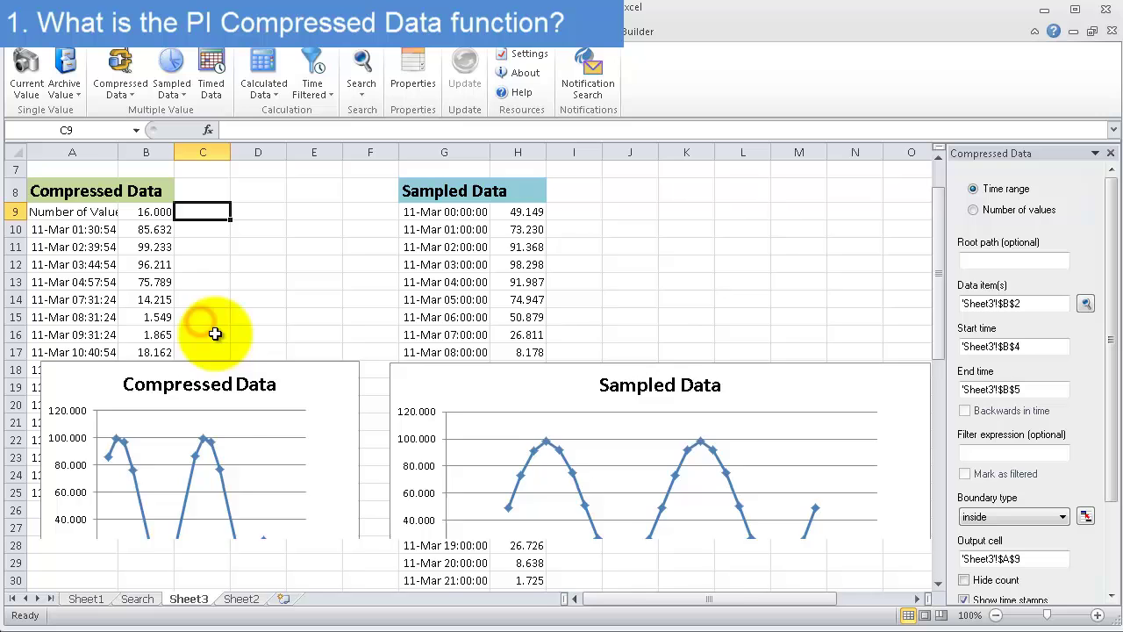
scroll(215, 333, down, 1)
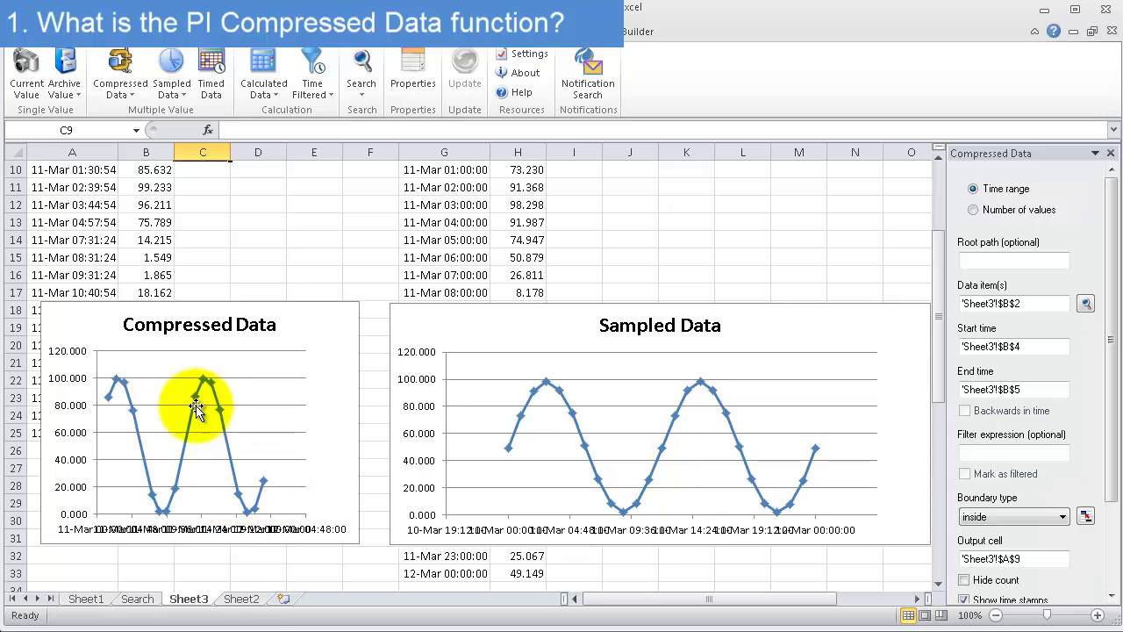
click(261, 273)
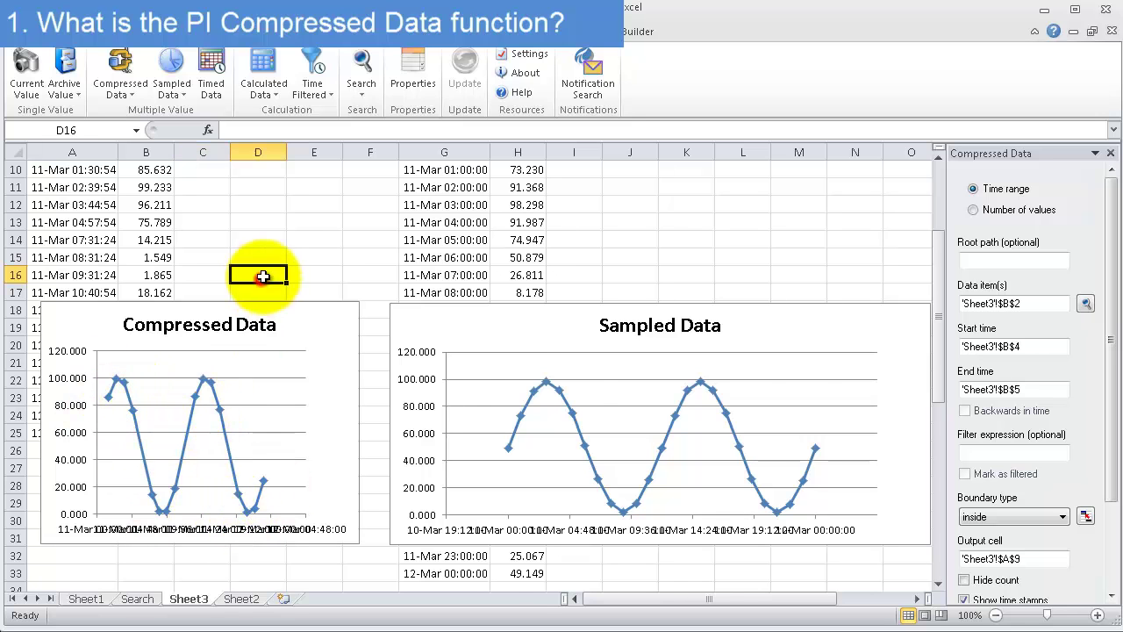
scroll(289, 263, up, 3)
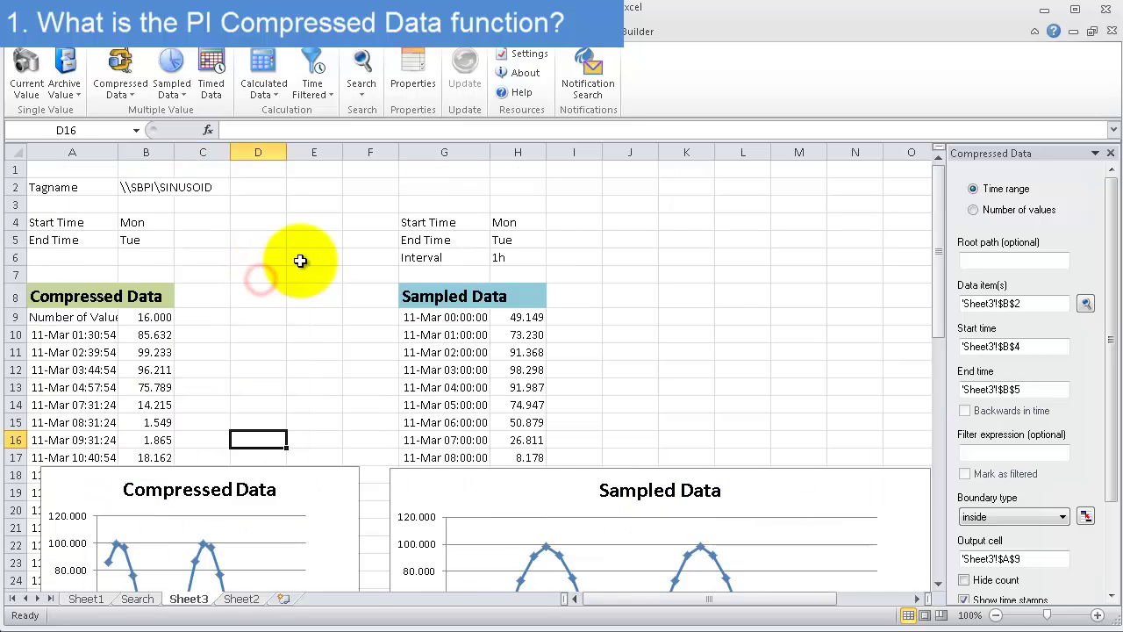
click(512, 258)
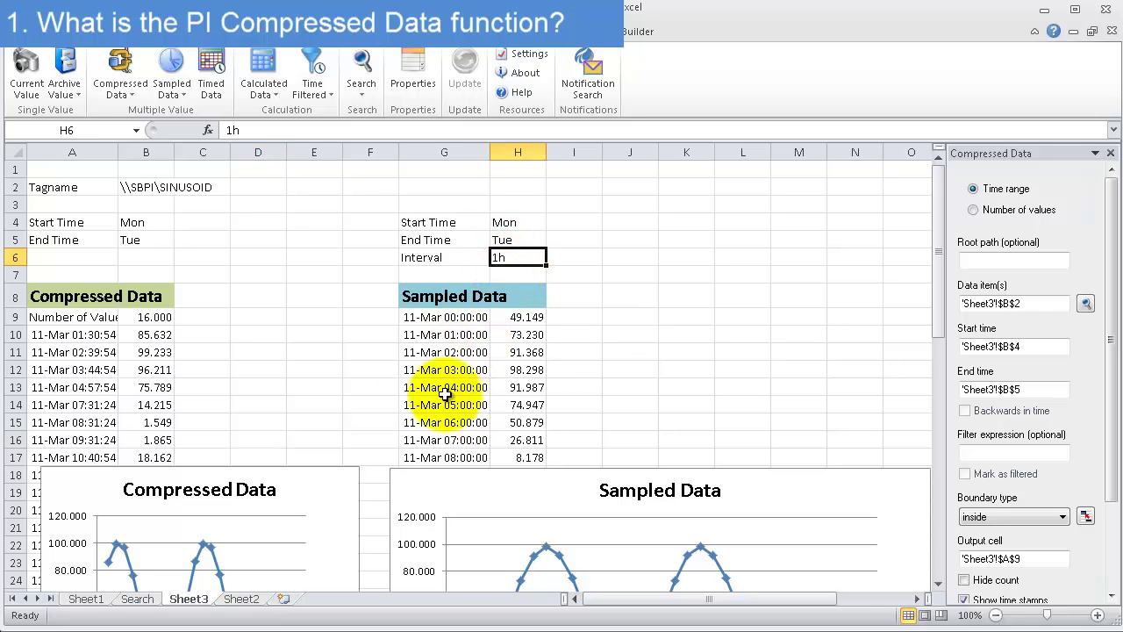
scroll(531, 369, down, 2)
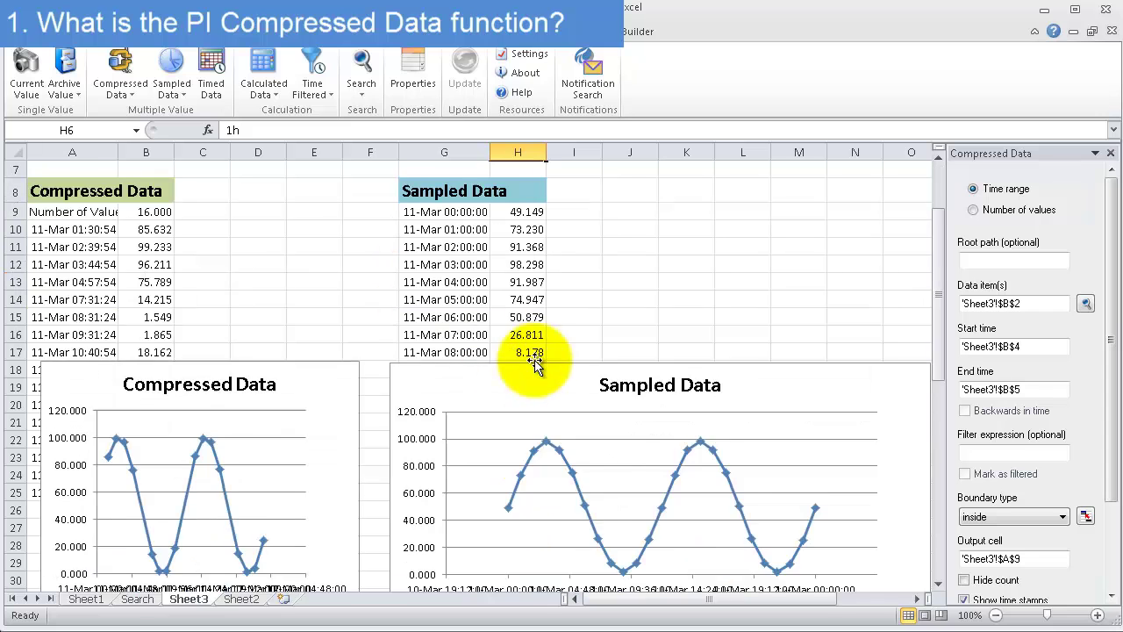
scroll(533, 364, down, 1)
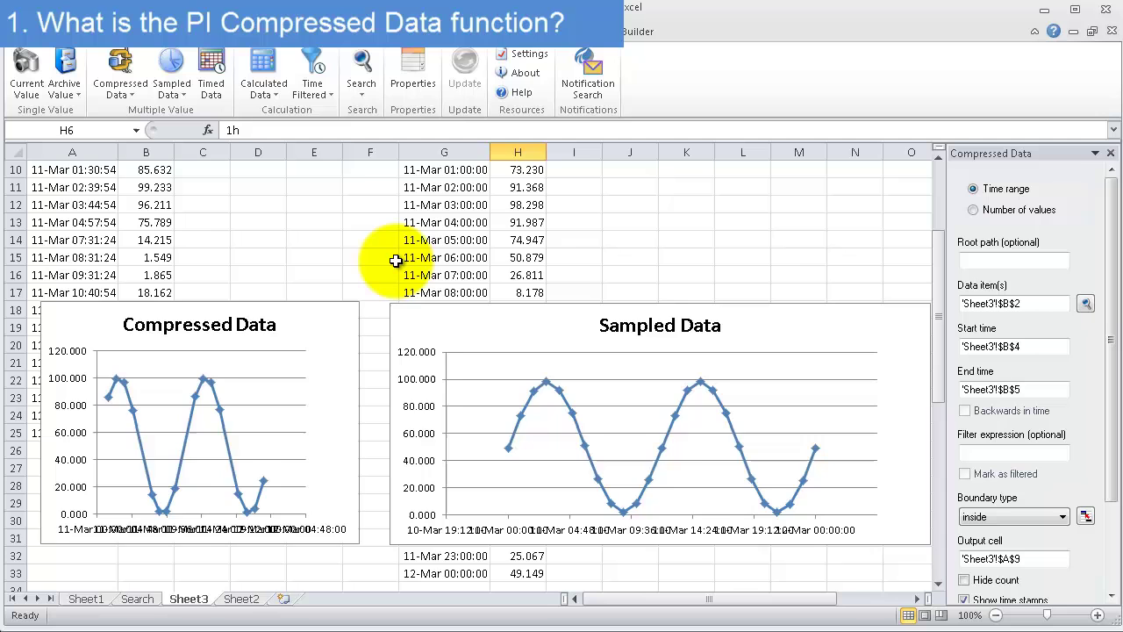
click(371, 257)
scroll(105, 329, up, 2)
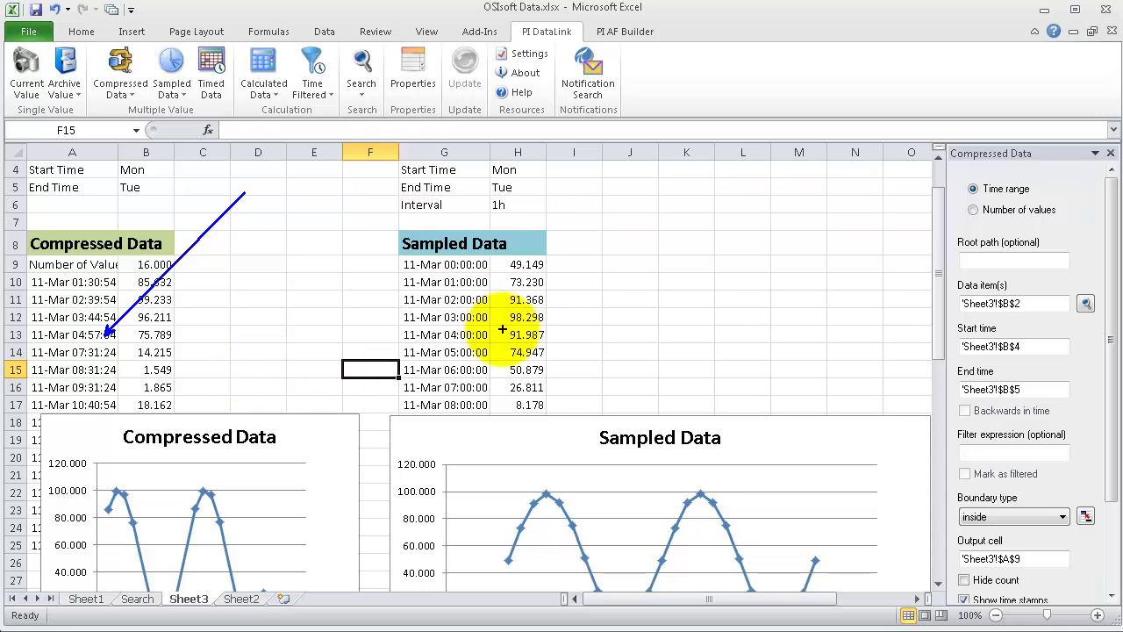
click(240, 352)
scroll(157, 316, up, 1)
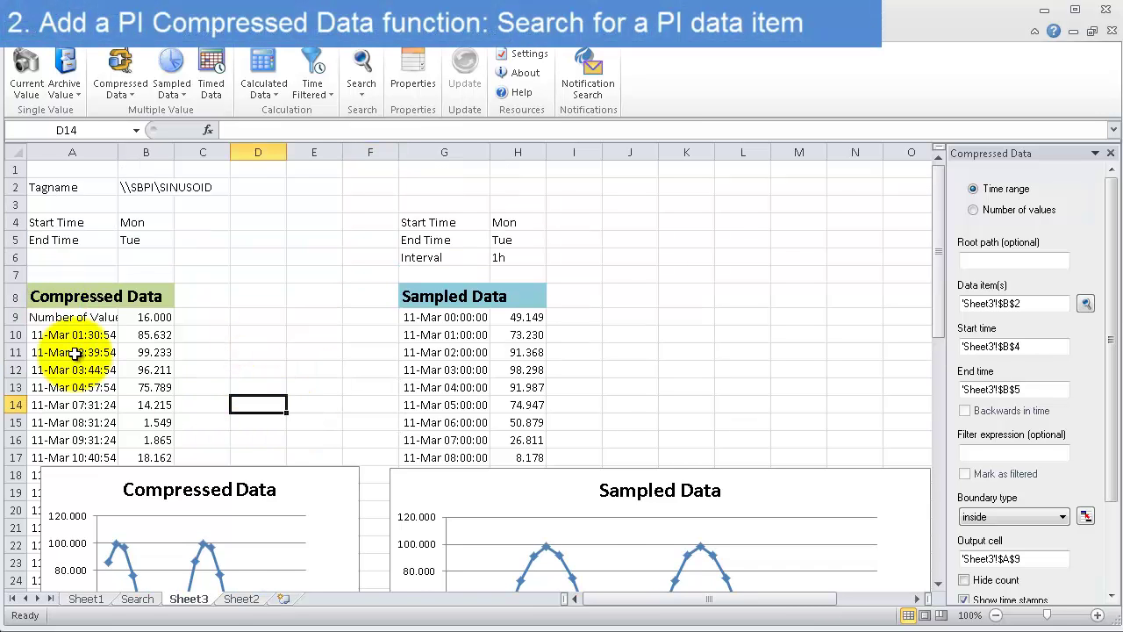
Move to blank Sheet2, select A3, and dismiss the Compressed Data settings pane
click(241, 598)
click(108, 220)
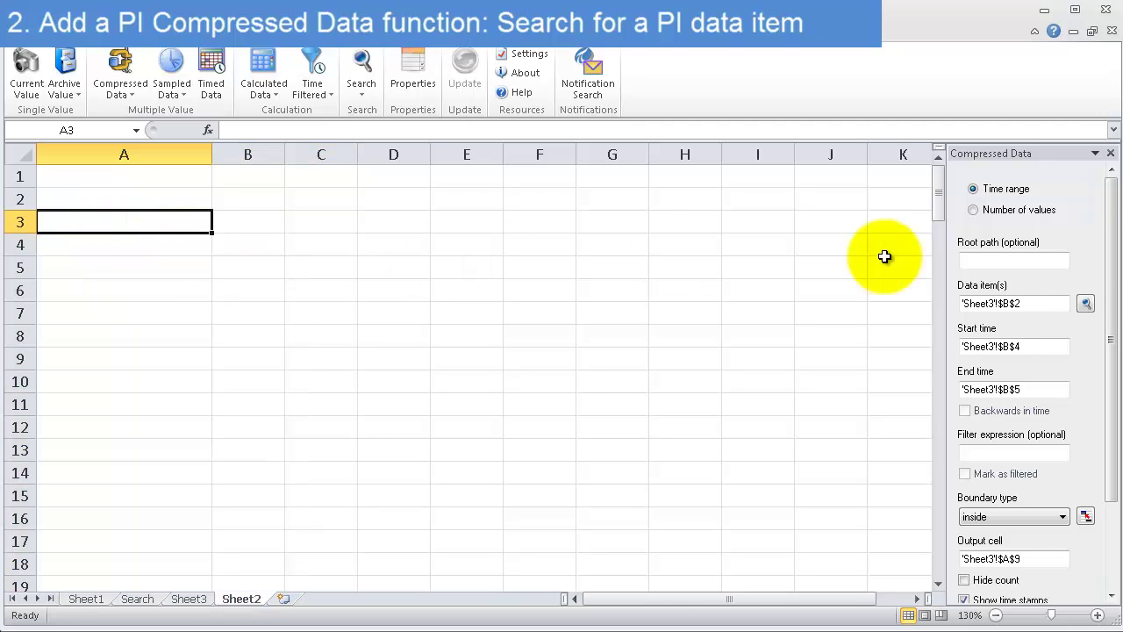
click(1109, 156)
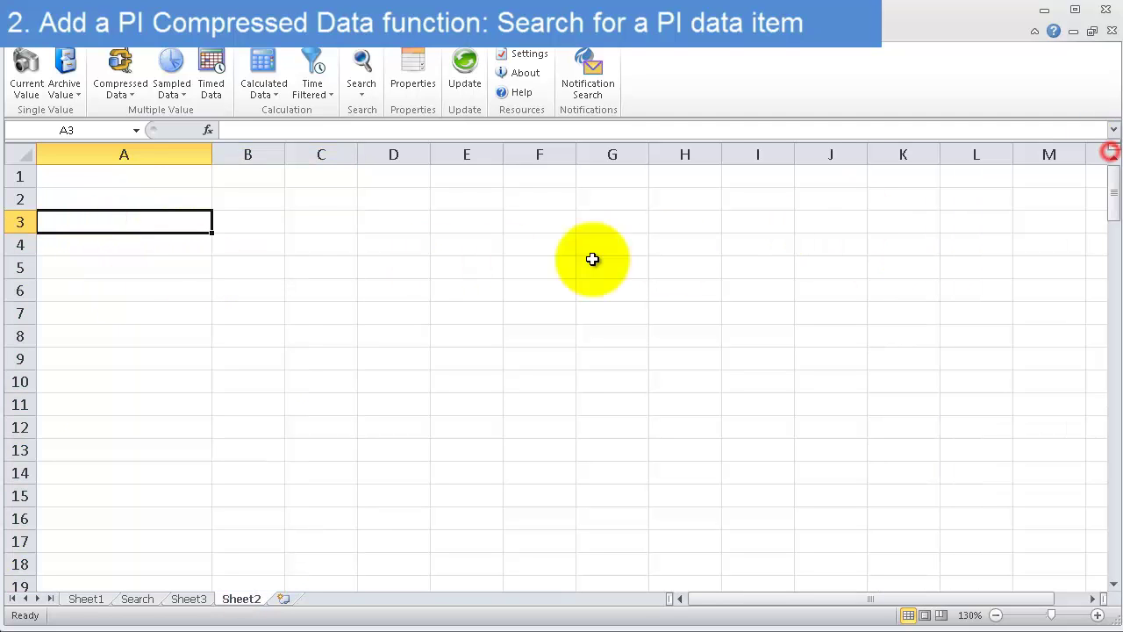
click(119, 66)
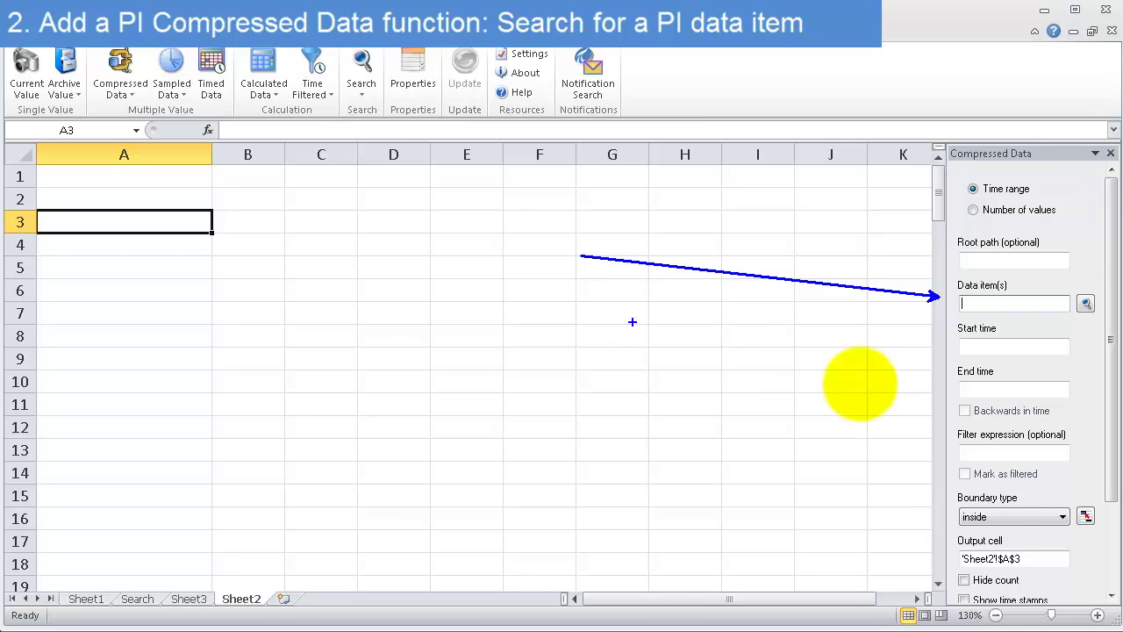
click(1110, 153)
click(103, 197)
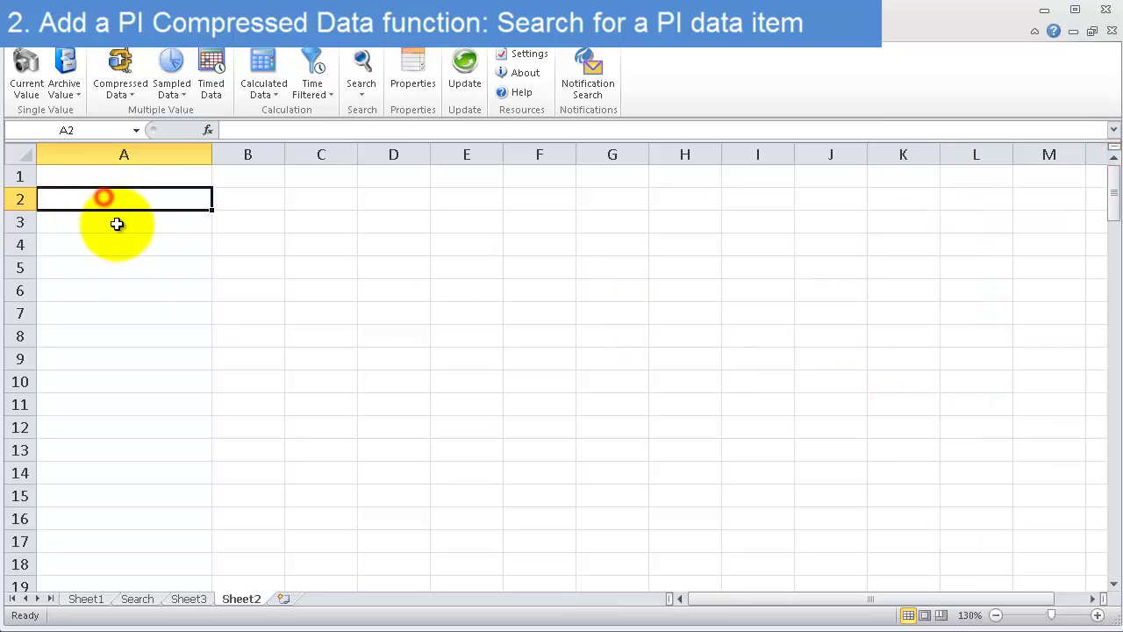
Insert the Big Creek Gas Turbine 1 Compressor Inlet Temperature path into A3 via PI DataLink Search
click(115, 223)
click(365, 71)
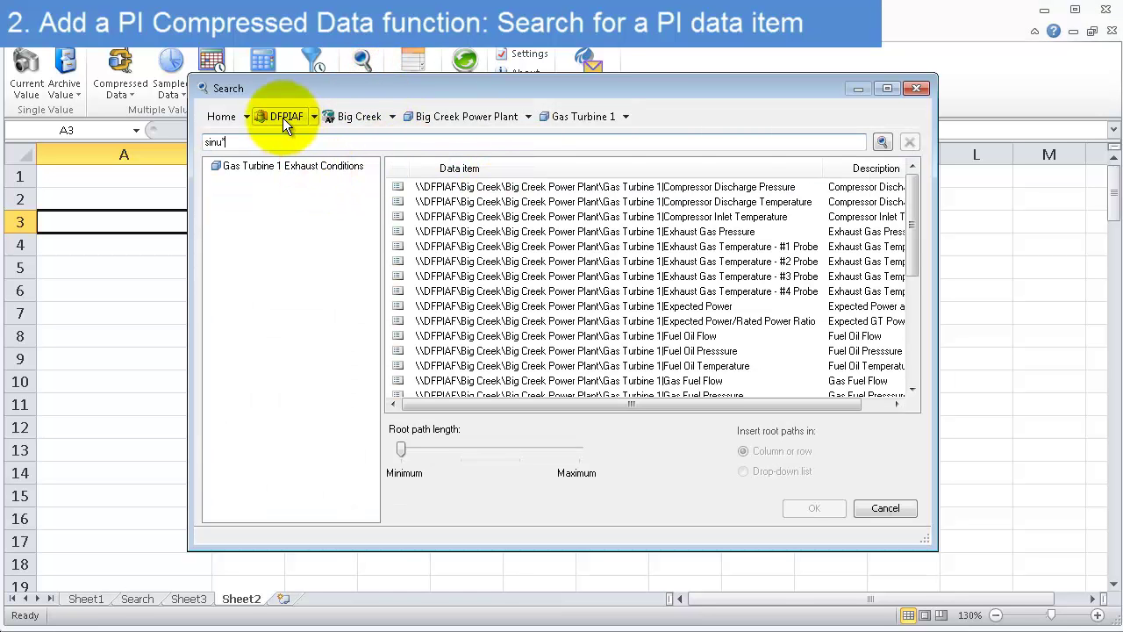
click(356, 117)
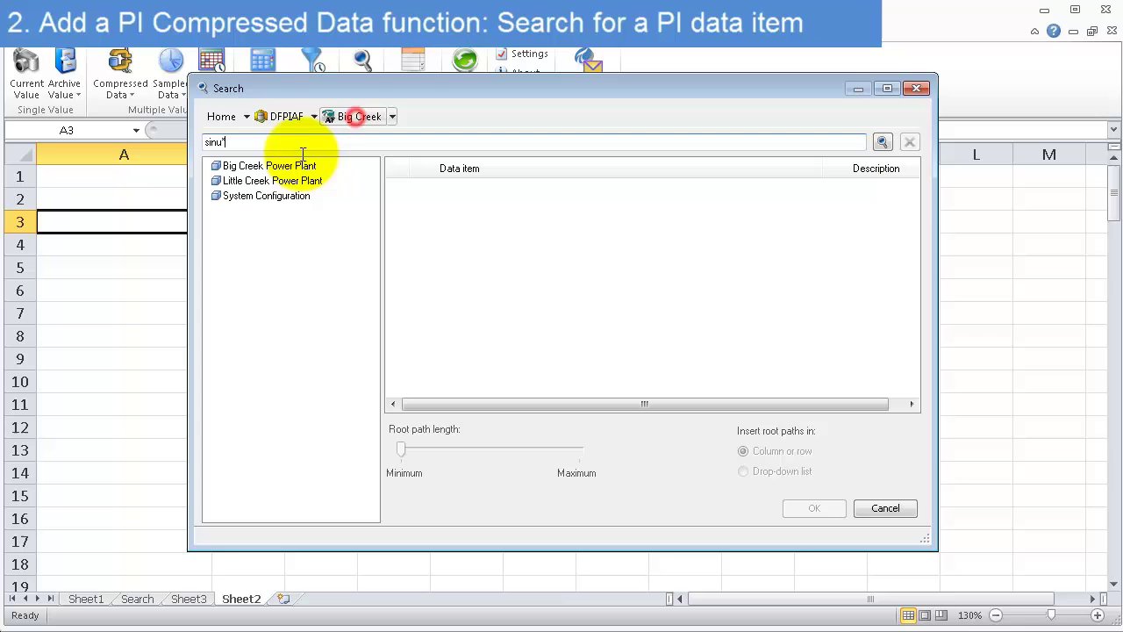
click(274, 164)
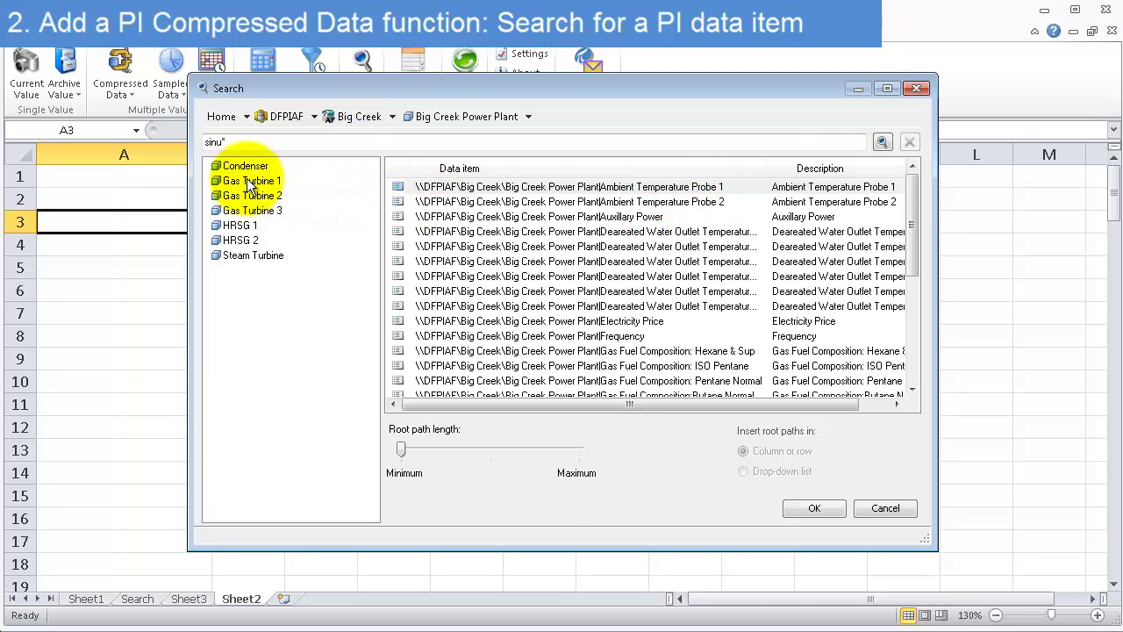
click(276, 180)
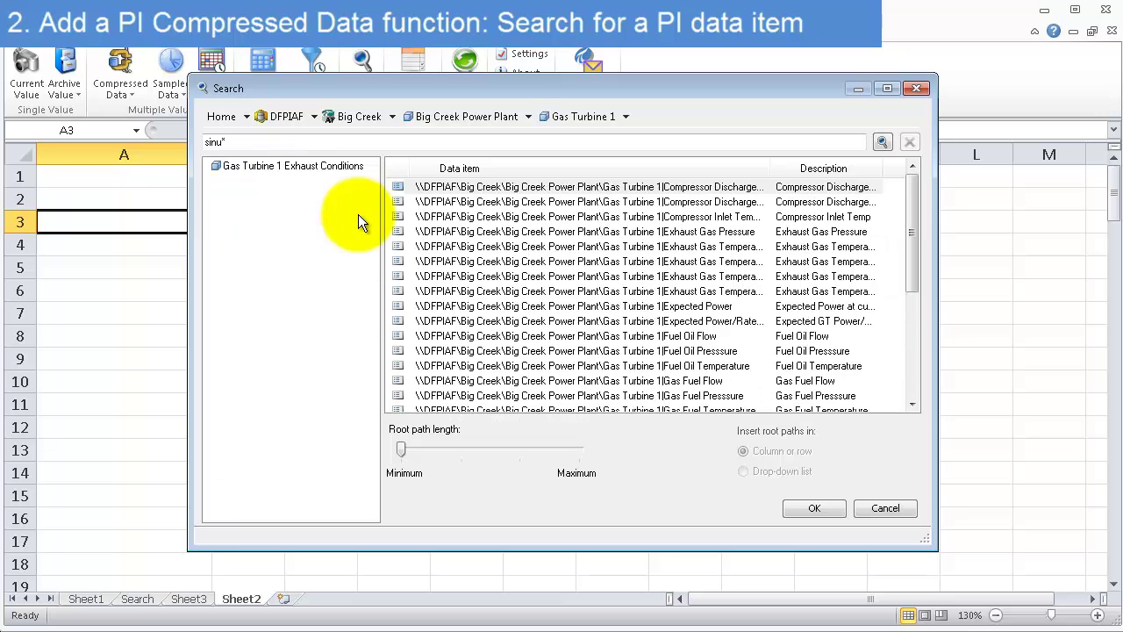
click(710, 216)
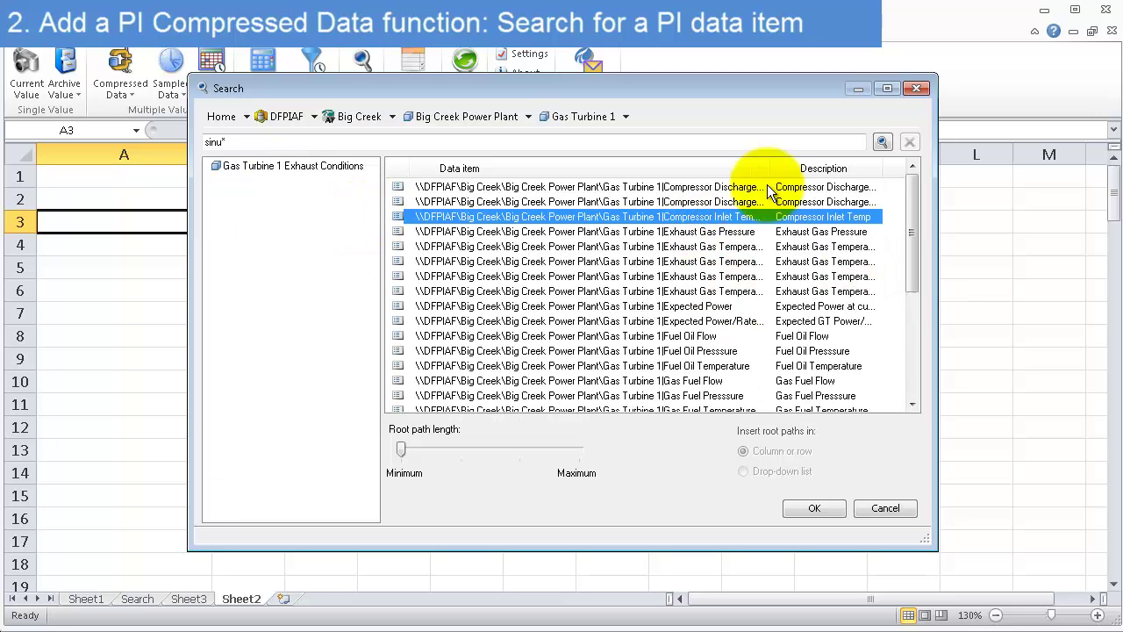
drag(767, 166, 826, 166)
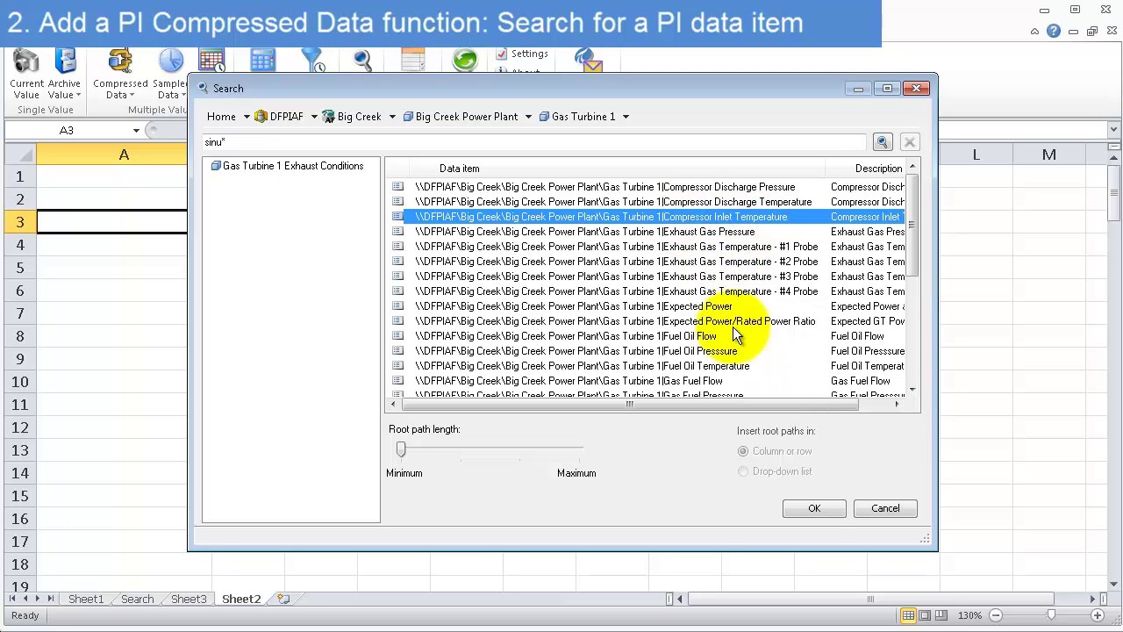
click(814, 511)
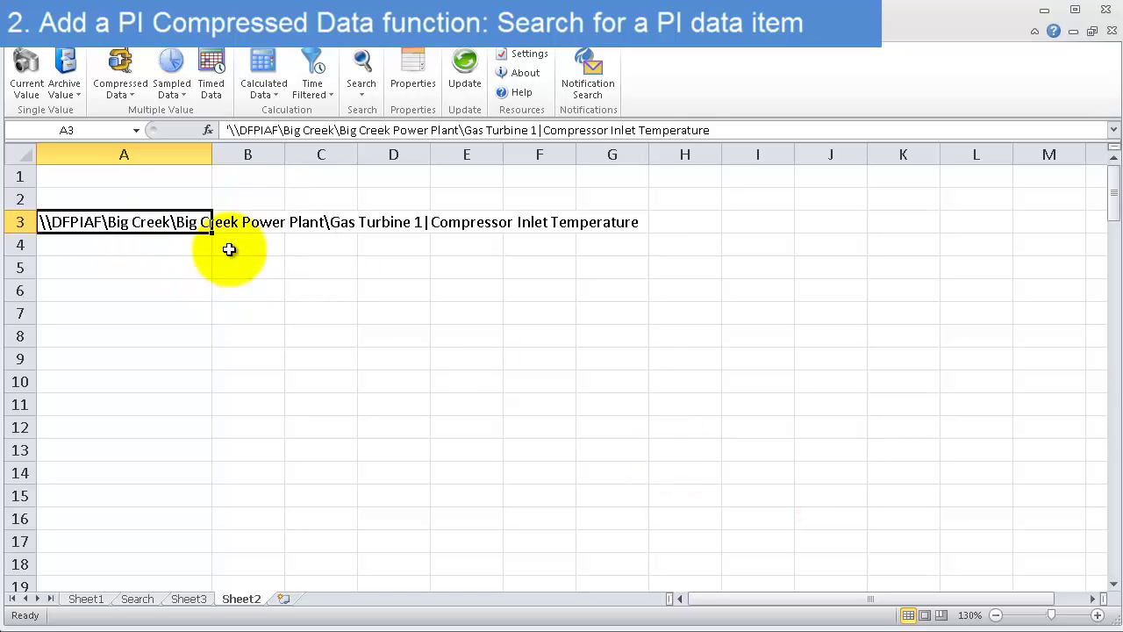
Enter 'Start Time' in A5 with y in B5, 'End Time' in A6 with t in B6, and 'Compressed Data' in A8
click(130, 267)
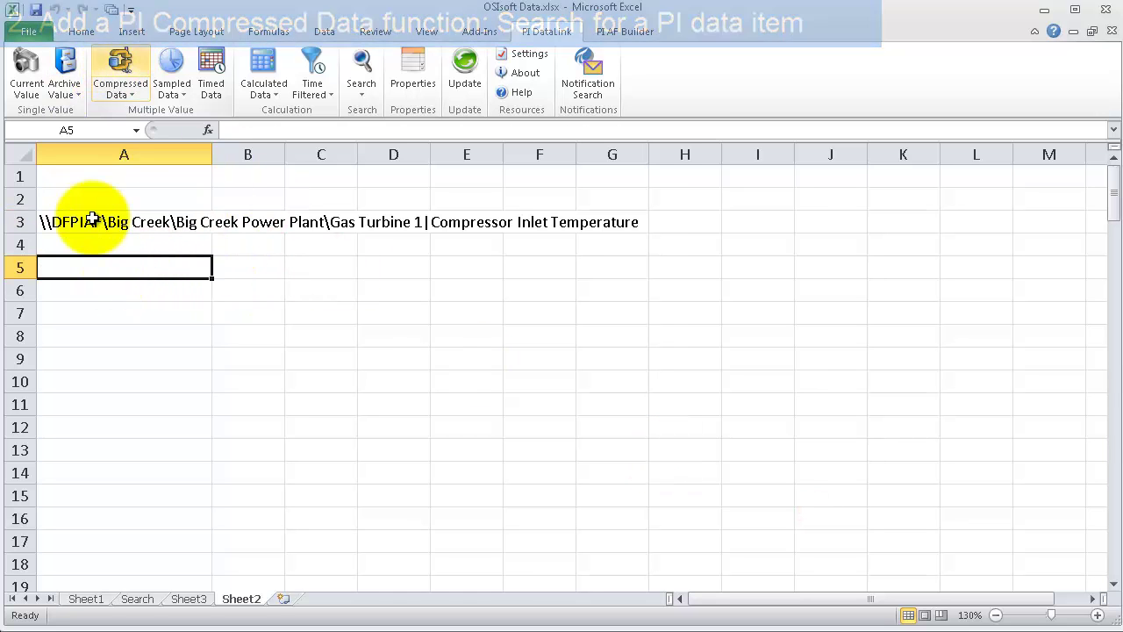
text(Start Time)
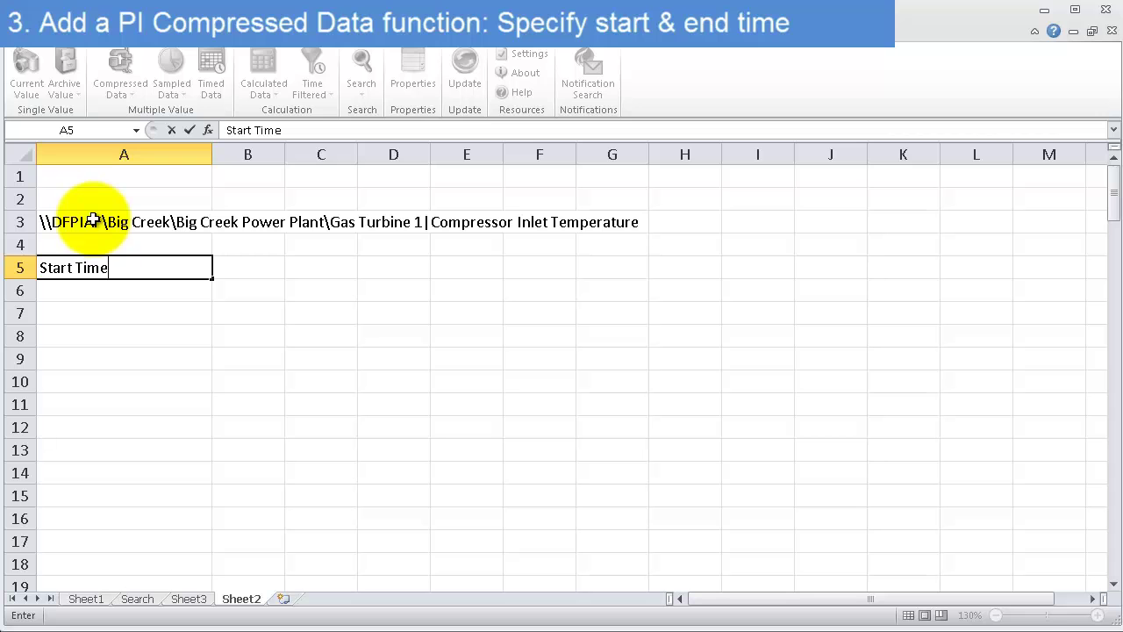
key(Return)
text(End)
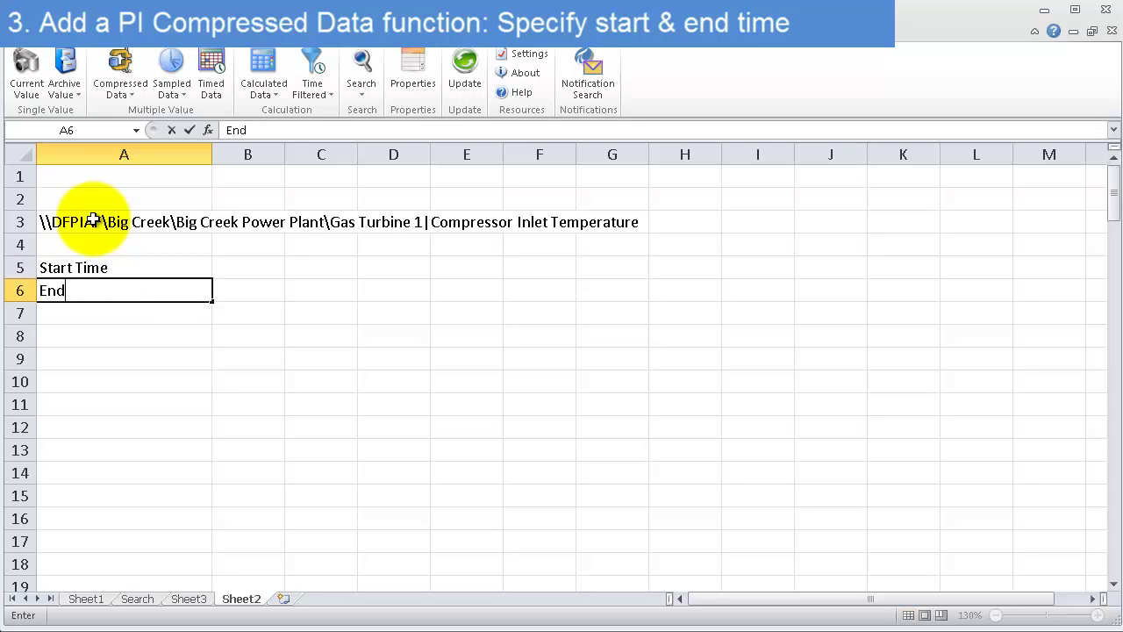
text( Time)
click(238, 267)
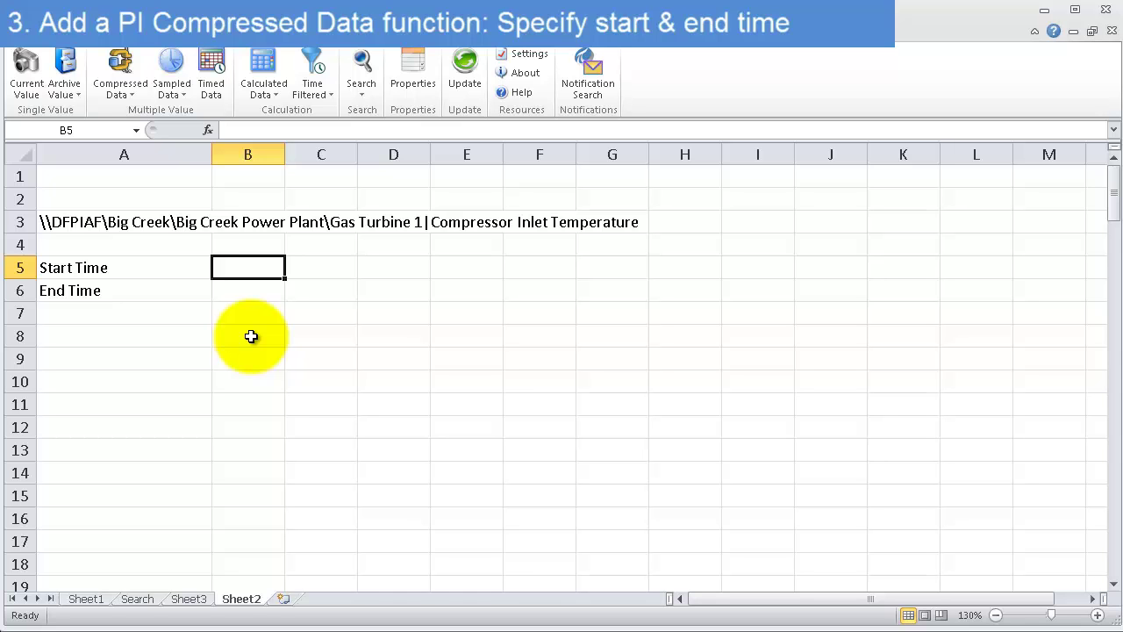
text(y)
key(Return)
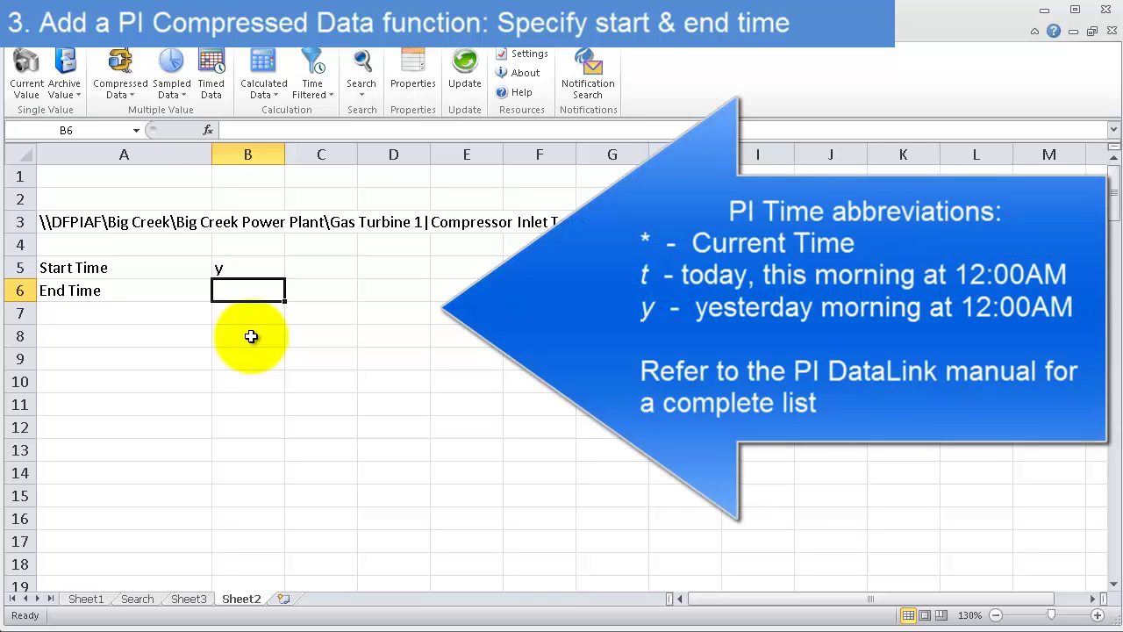
text(t)
key(Return)
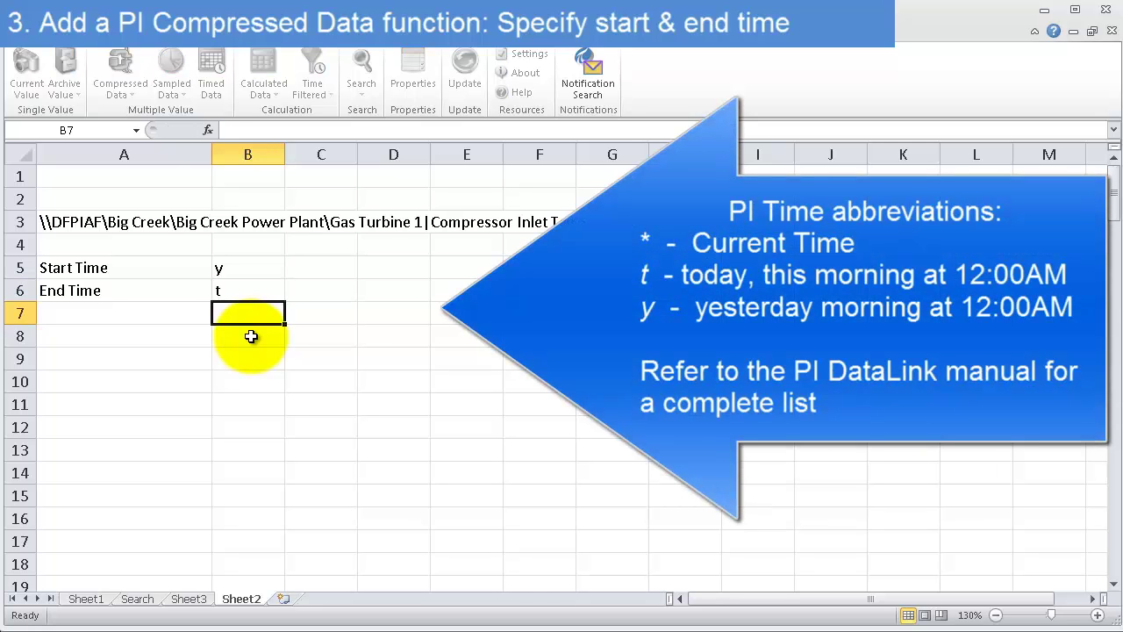
click(157, 337)
text(Co)
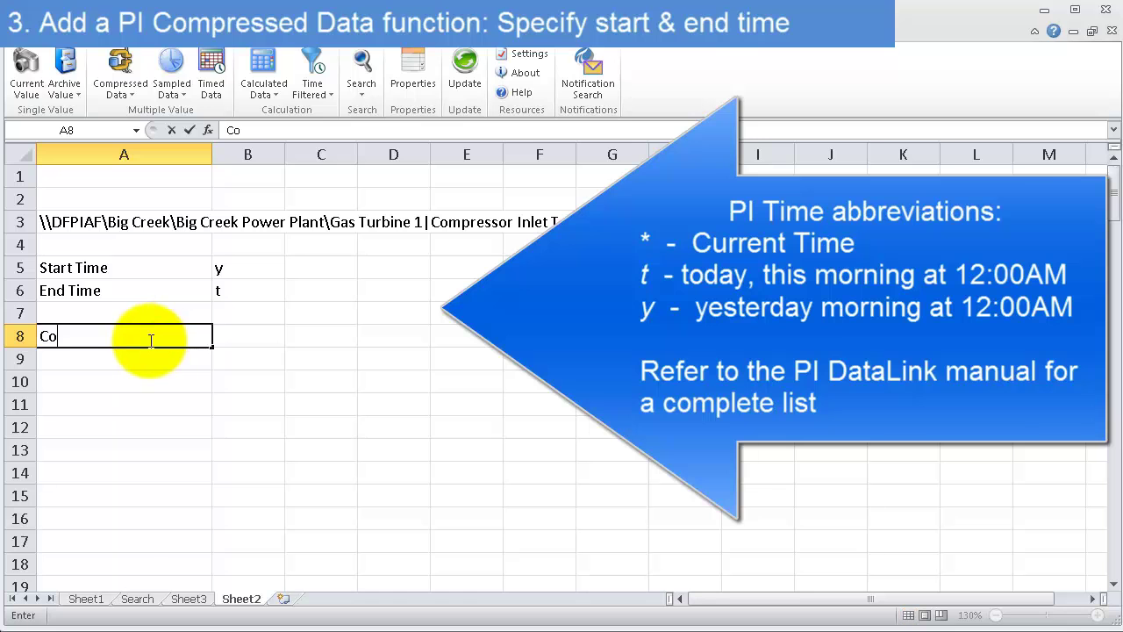
text(mpressed Data)
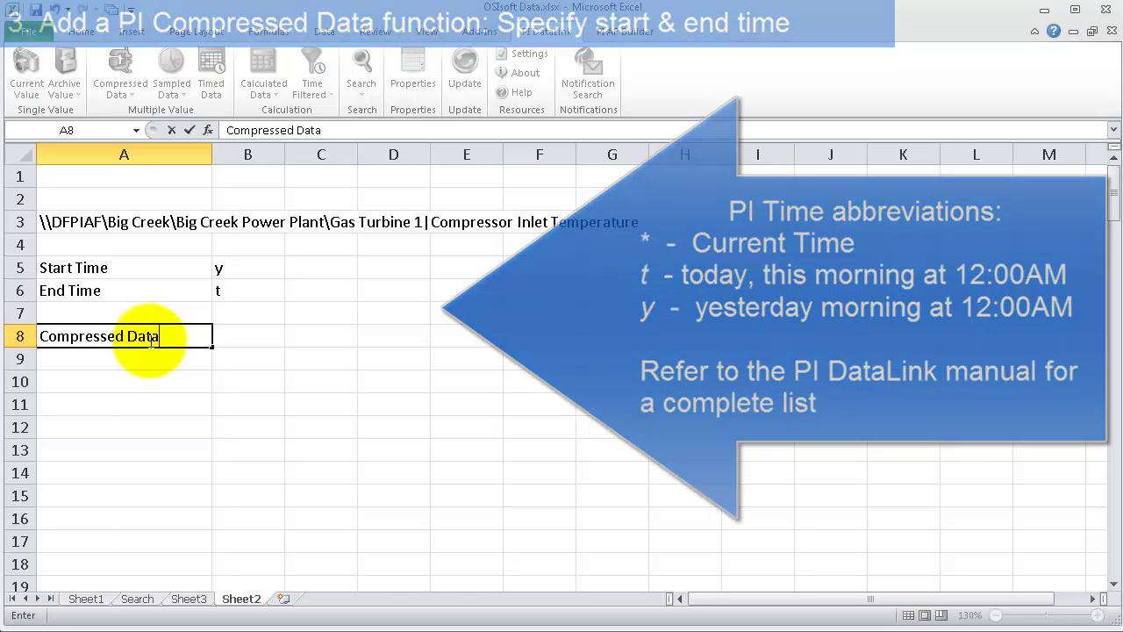
key(Return)
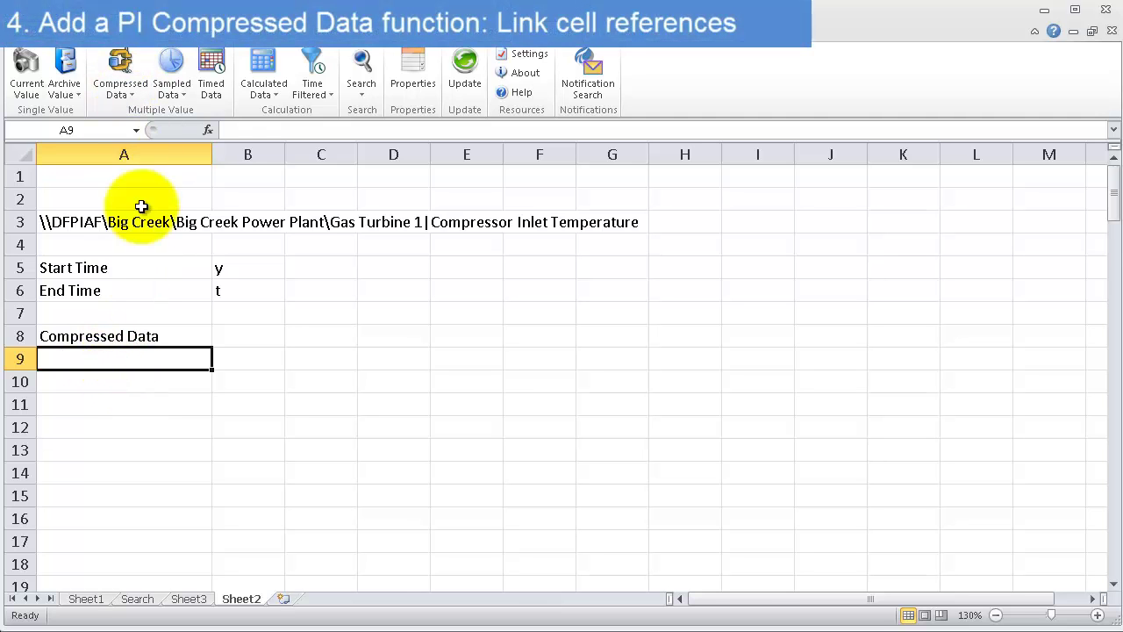
Configure a Compressed Data query with item A3, start B5, end B6, output A9, timestamps shown
click(120, 62)
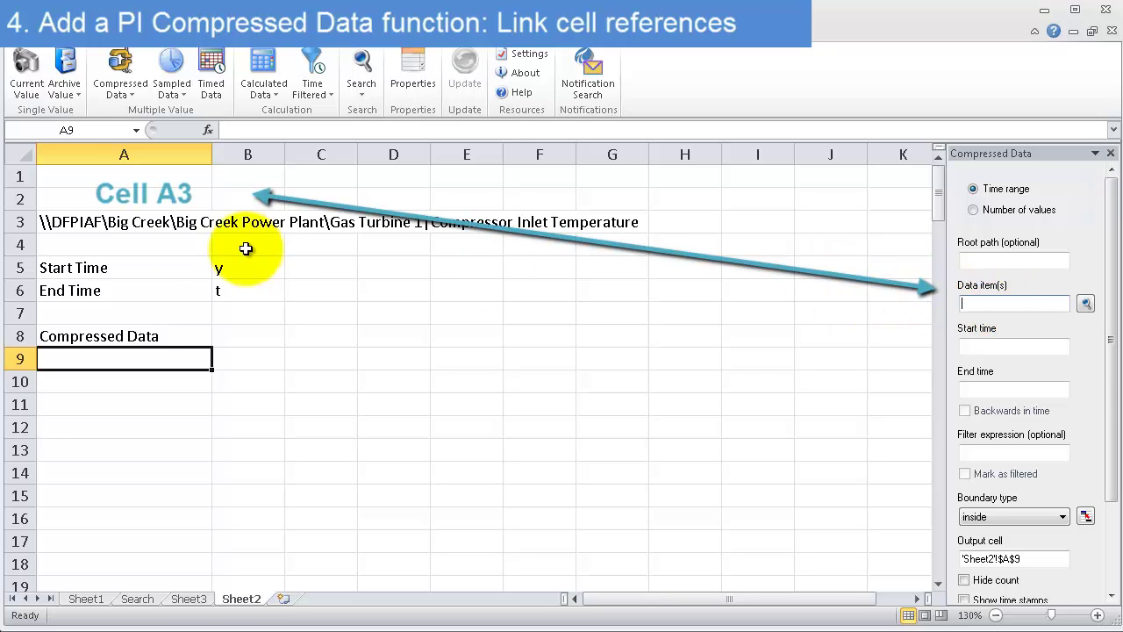
click(94, 221)
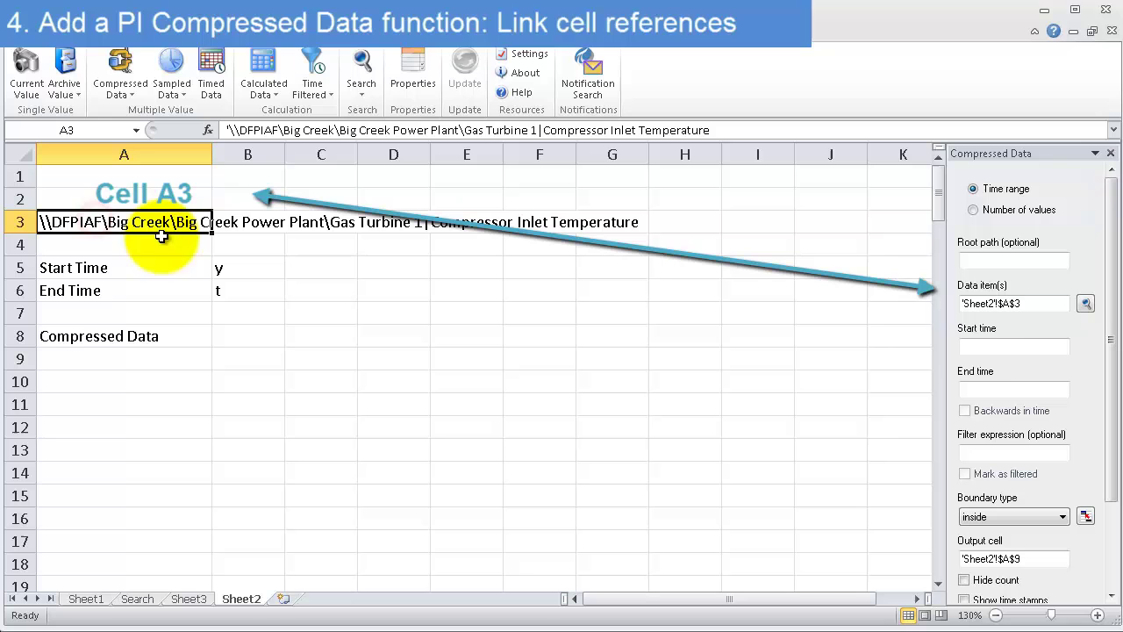
click(988, 354)
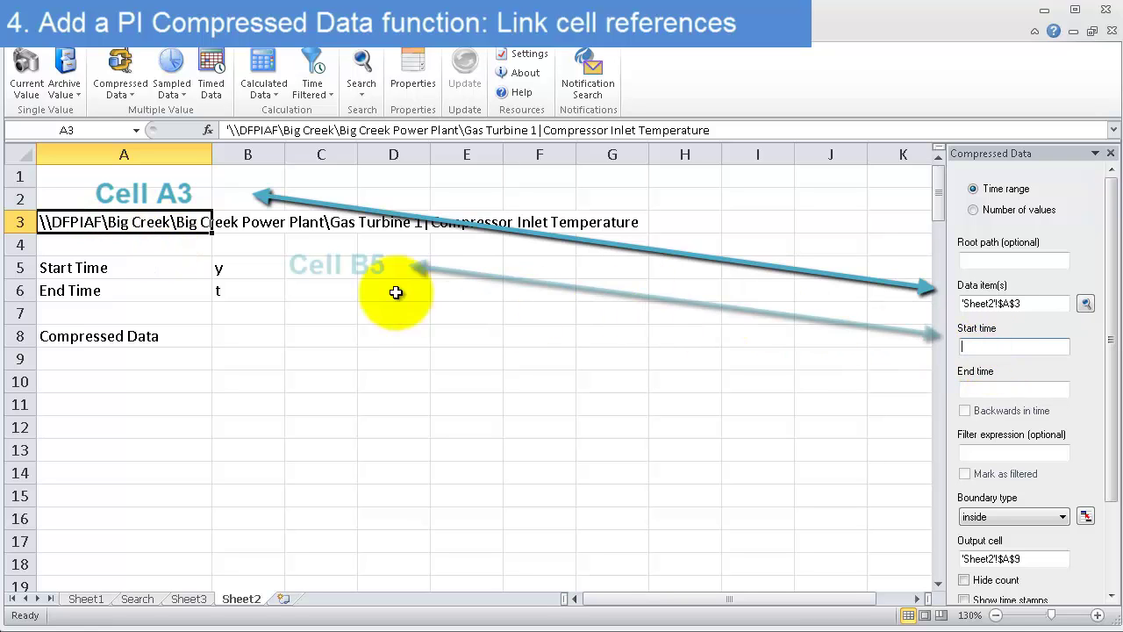
click(227, 261)
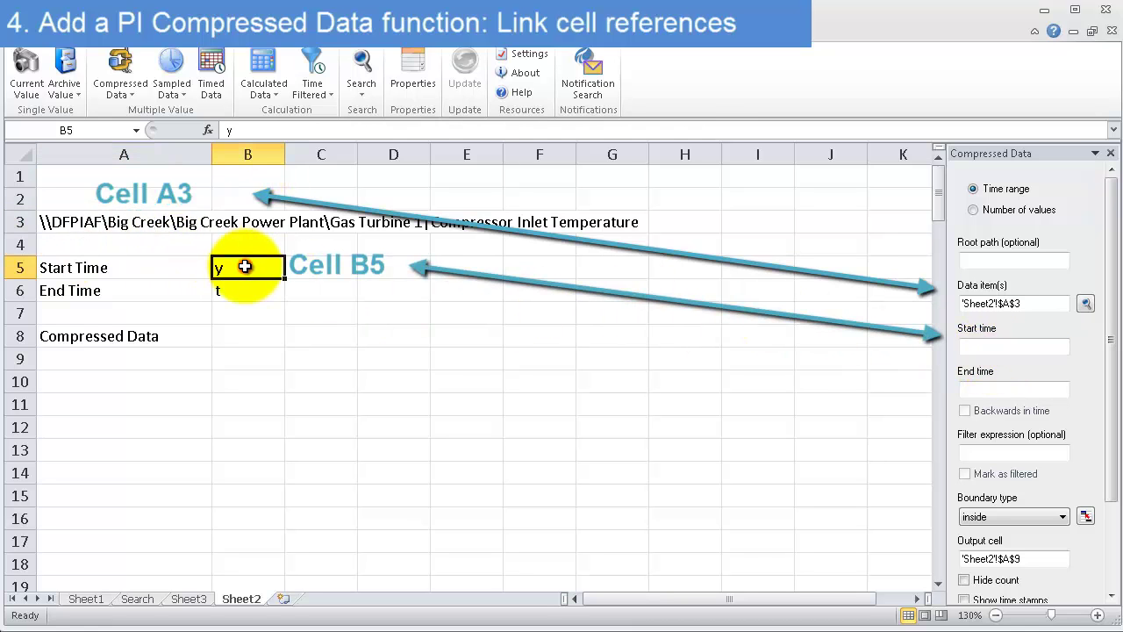
click(991, 391)
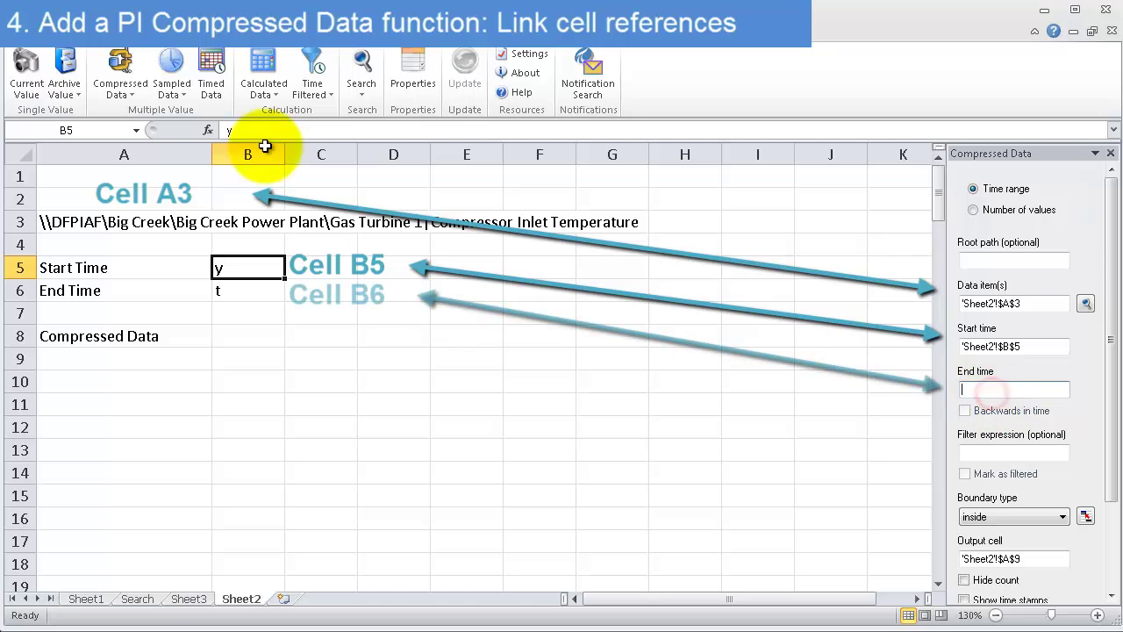
click(252, 292)
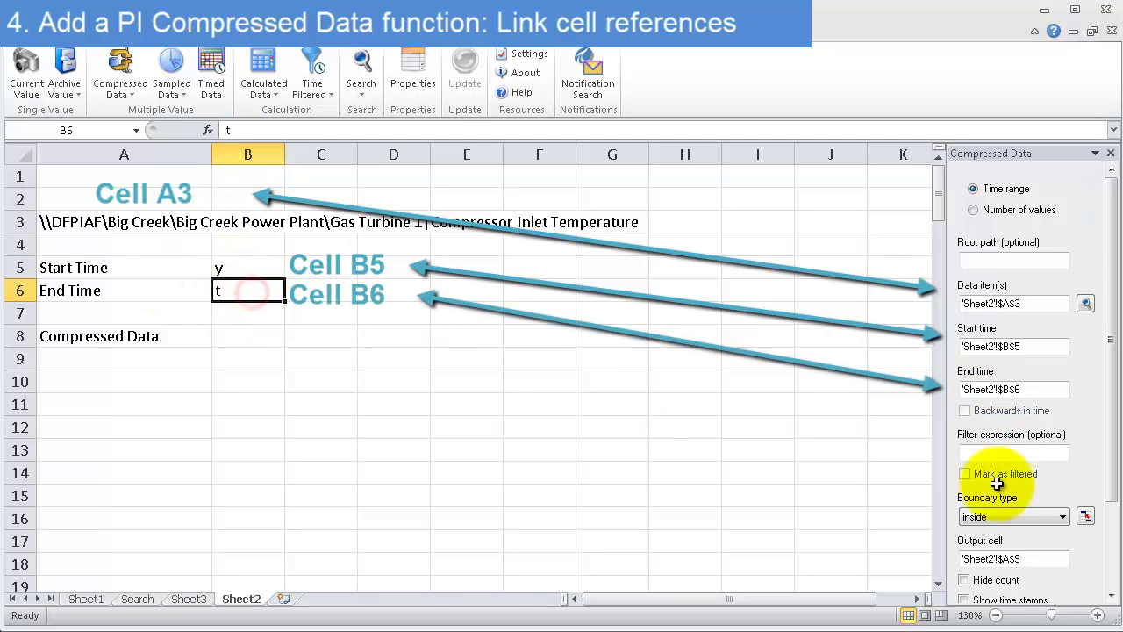
click(1112, 561)
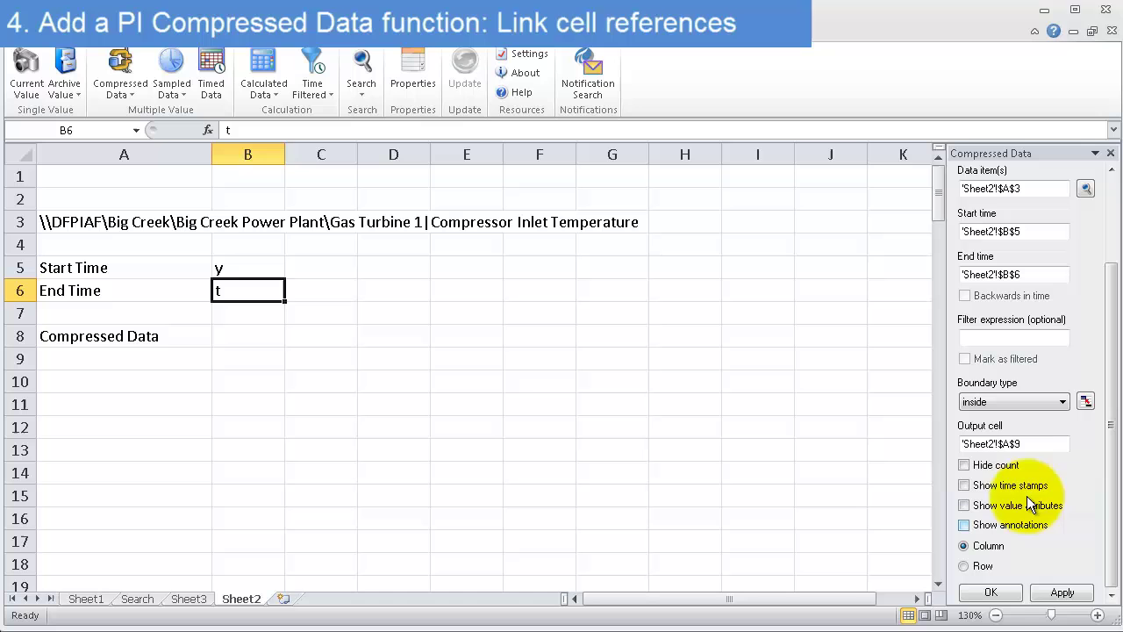
click(1033, 445)
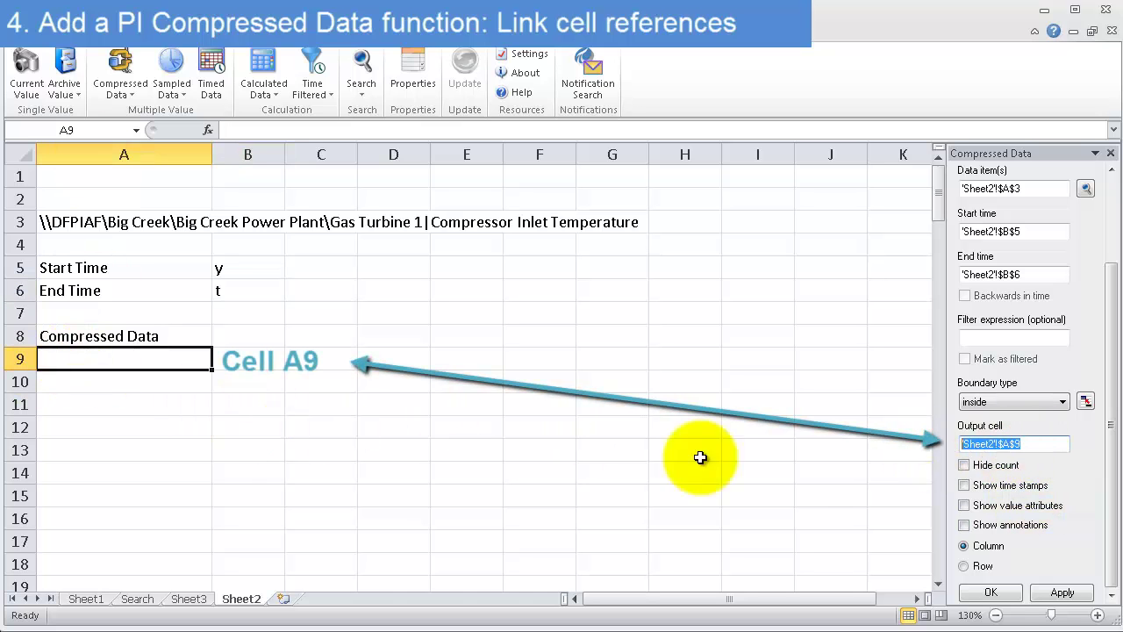
click(964, 486)
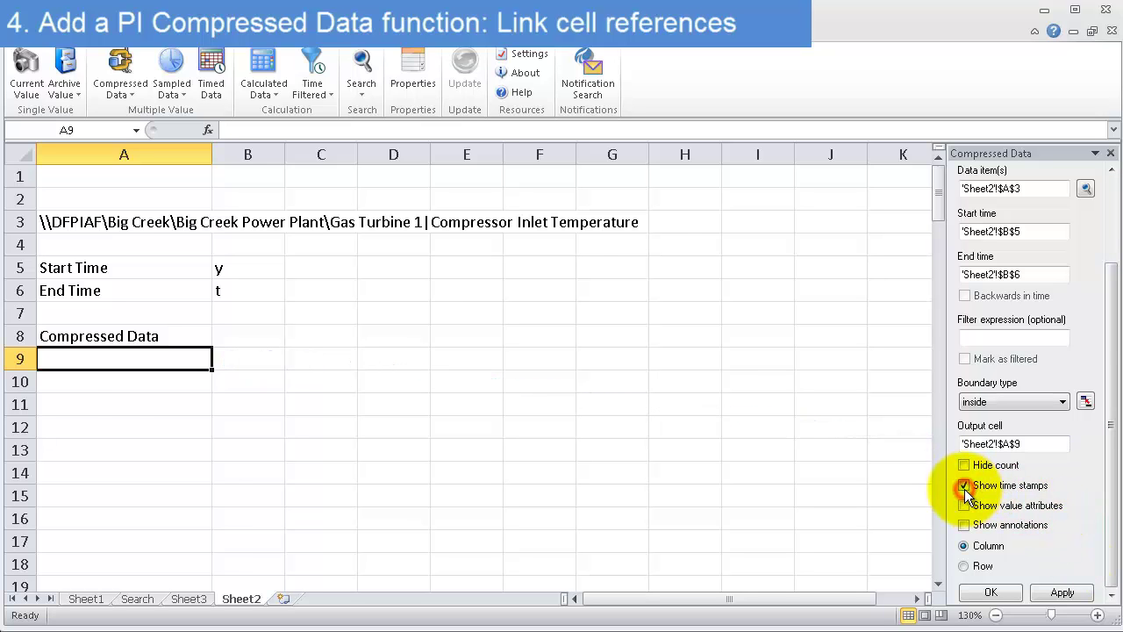
Apply the query and check the 2881 timestamped temperature values returned from row 9
click(1057, 593)
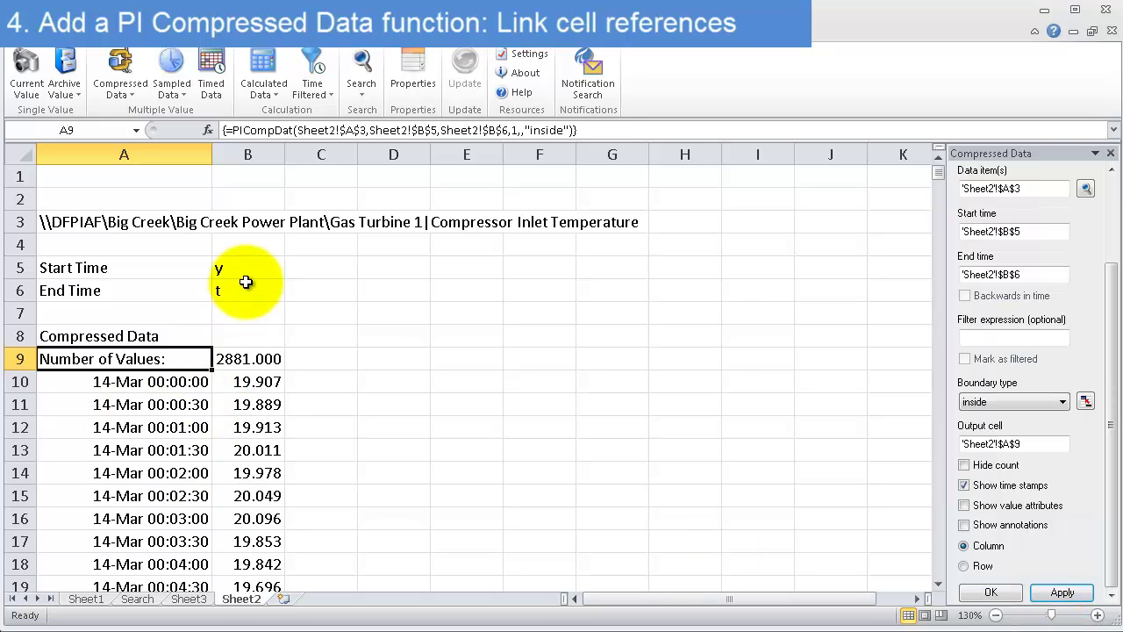
click(257, 362)
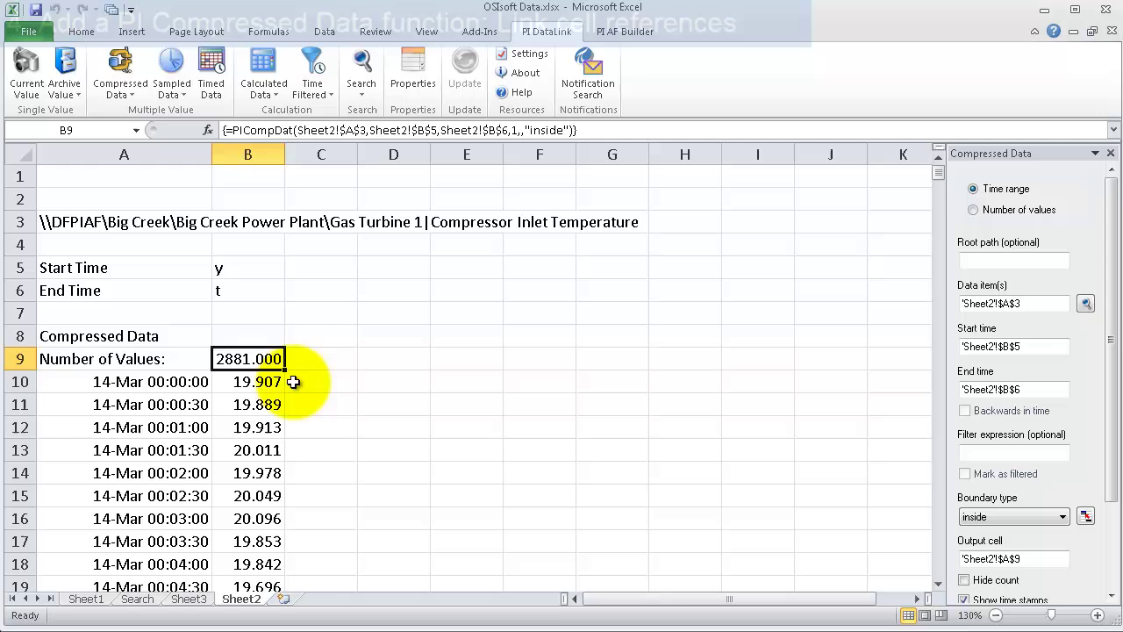
Change the End Time in B6 to y+1h
click(252, 311)
click(249, 266)
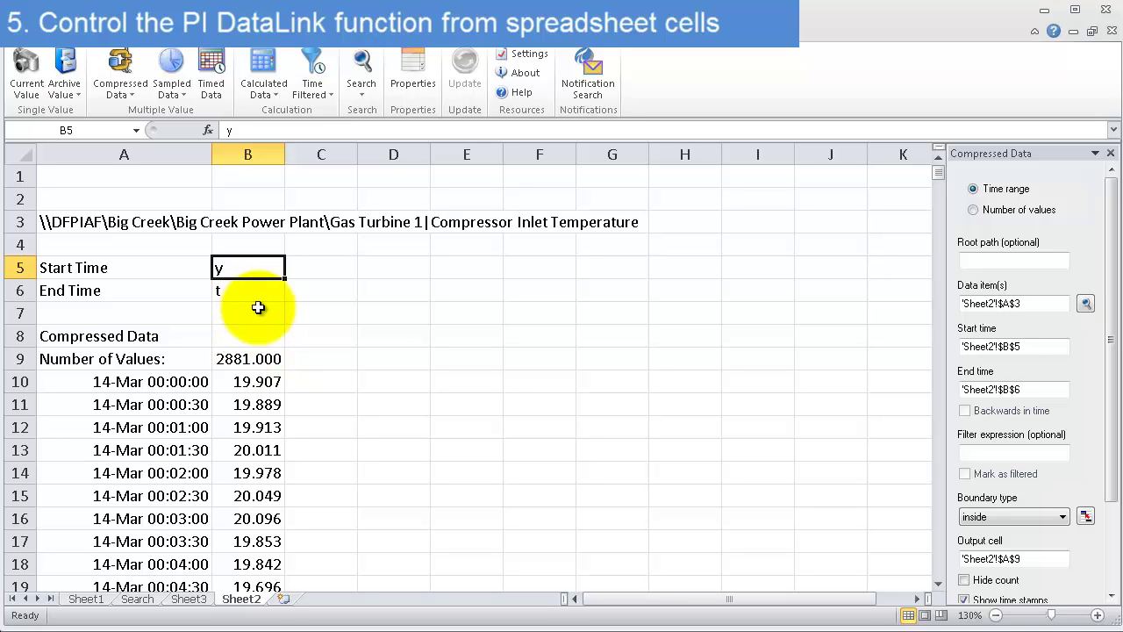
key(Down)
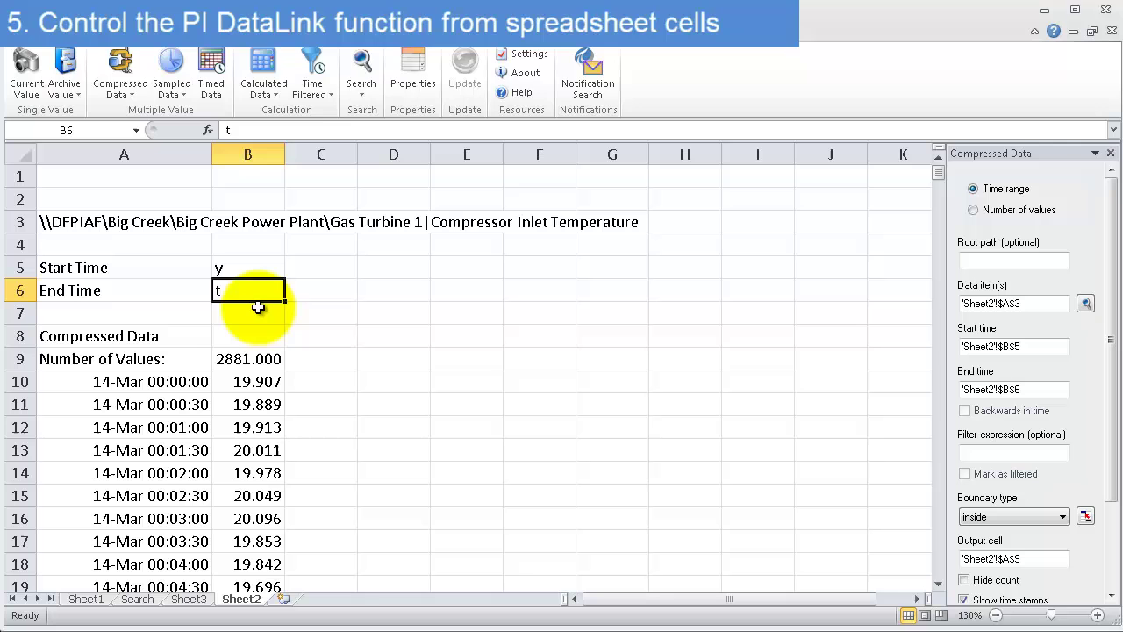
text(y+1h)
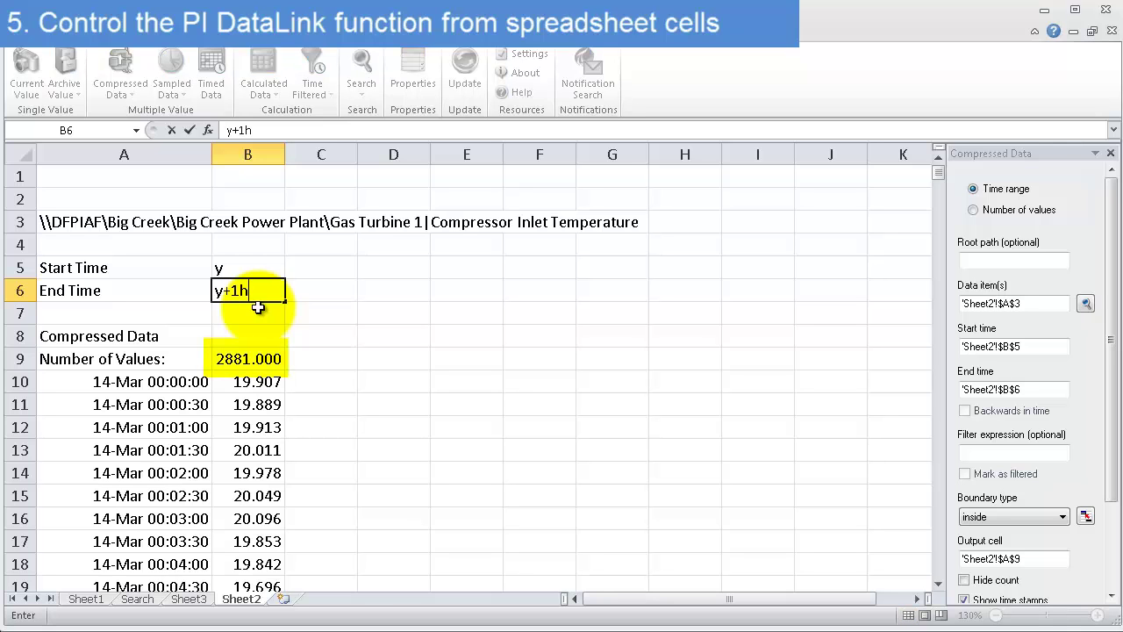
key(Return)
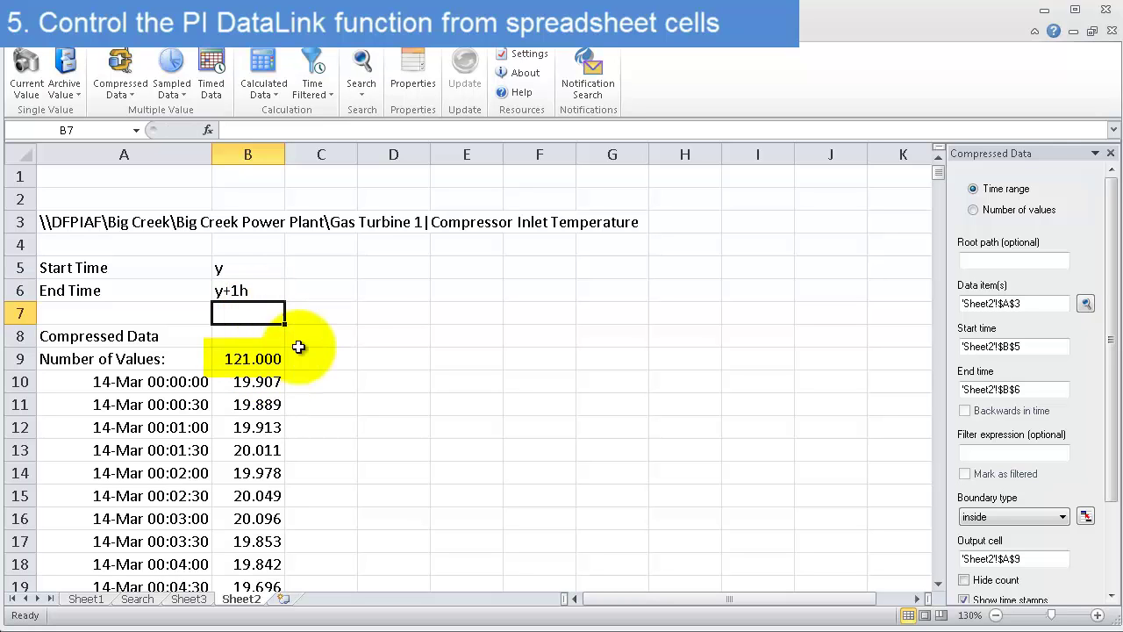
Scroll through the 121 returned values and back to the top
click(302, 314)
scroll(321, 358, down, 4)
scroll(324, 364, down, 5)
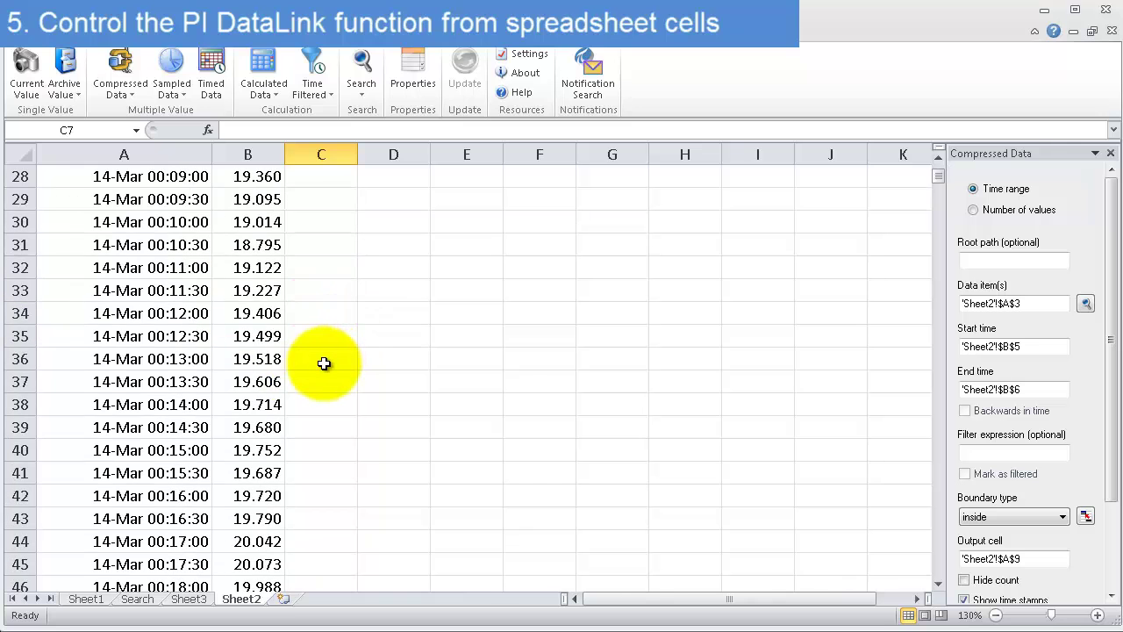
scroll(324, 363, down, 1)
scroll(323, 364, down, 7)
scroll(322, 366, down, 1)
scroll(321, 371, down, 5)
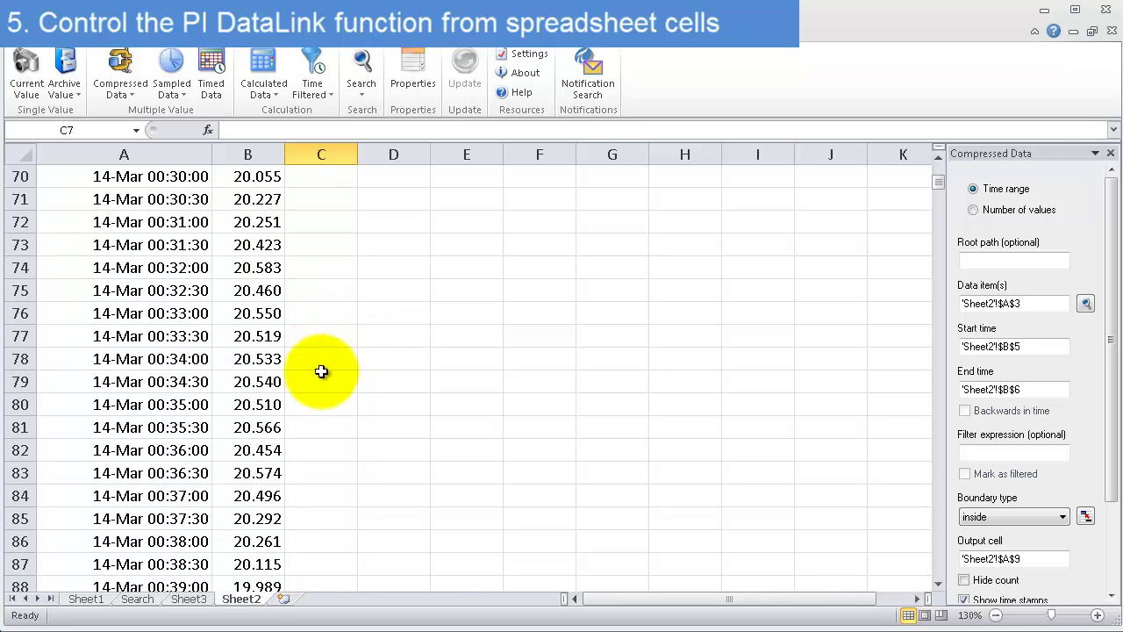
scroll(321, 371, up, 7)
scroll(321, 371, up, 8)
scroll(321, 371, up, 8)
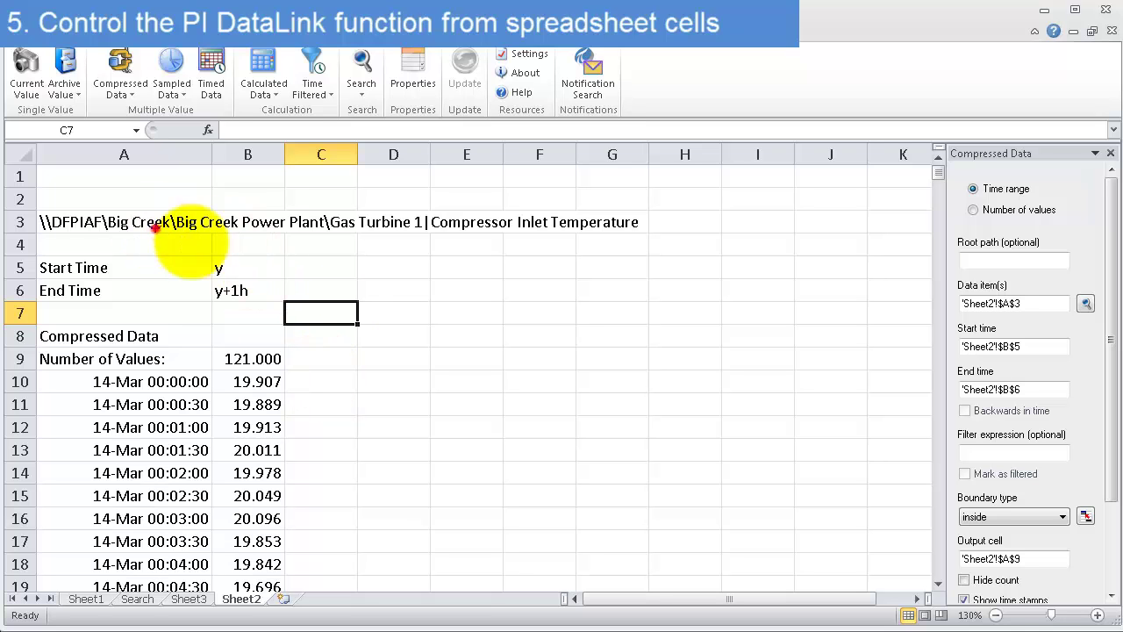
drag(156, 228, 399, 300)
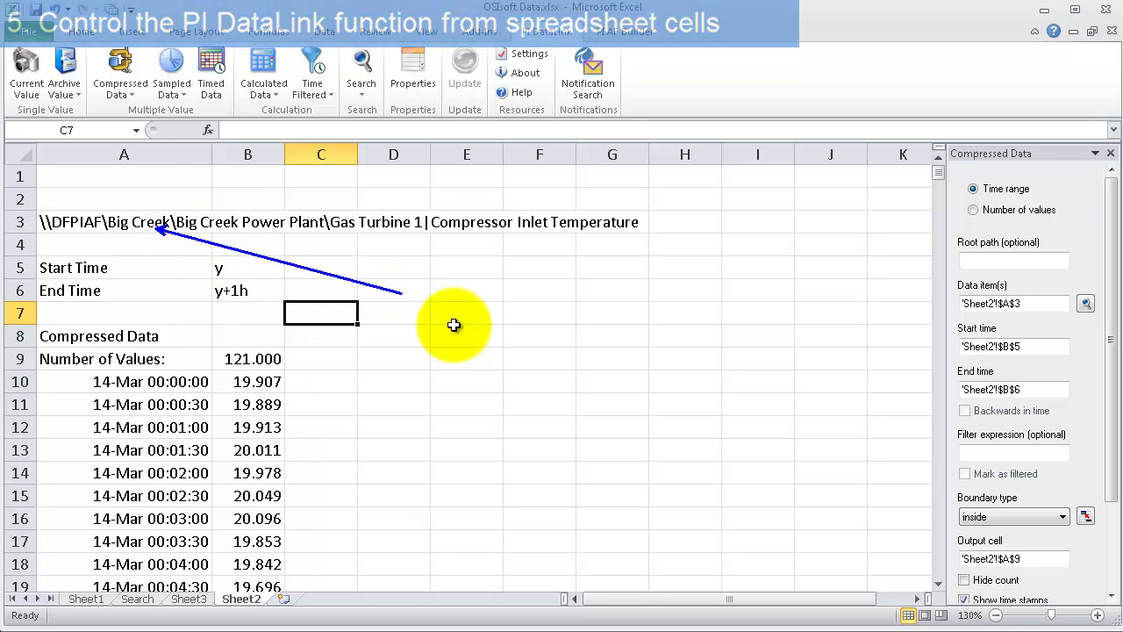